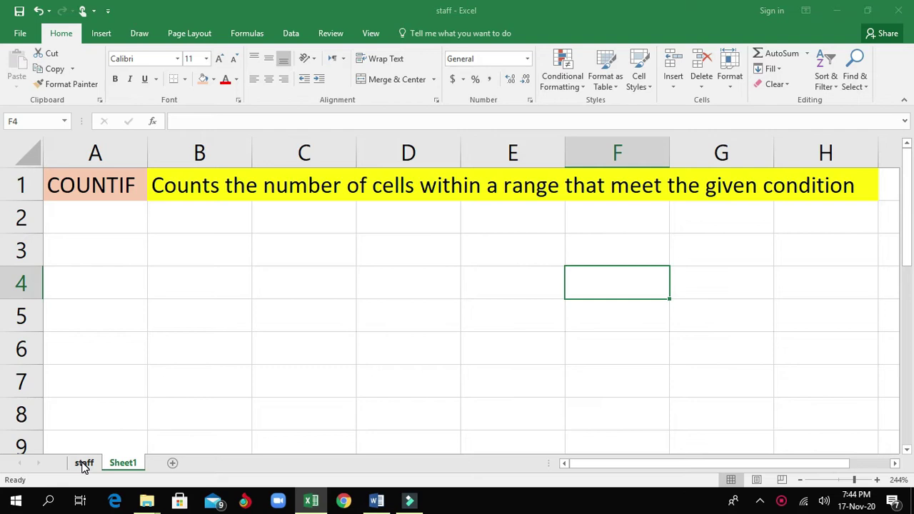
# Step: Read the Task 20h instructions in Word, then go back to Excel's staff sheet
pyautogui.click(382, 501)
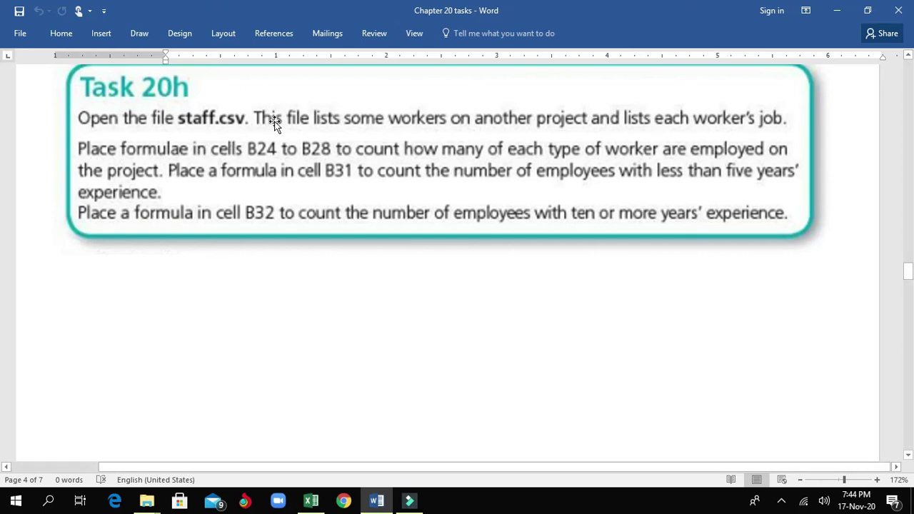
pyautogui.click(311, 501)
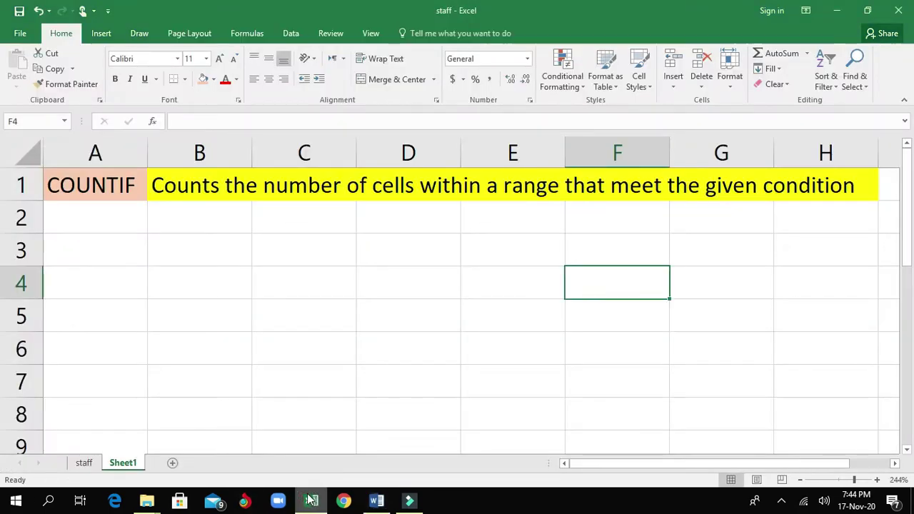
pyautogui.click(83, 462)
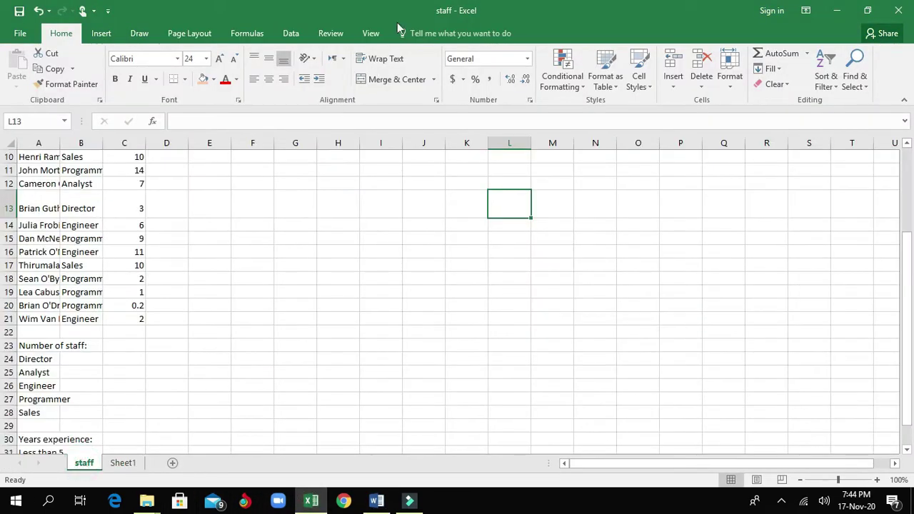
# Step: AutoFit all staff sheet columns so names and Years experience show, then zoom in
pyautogui.click(9, 143)
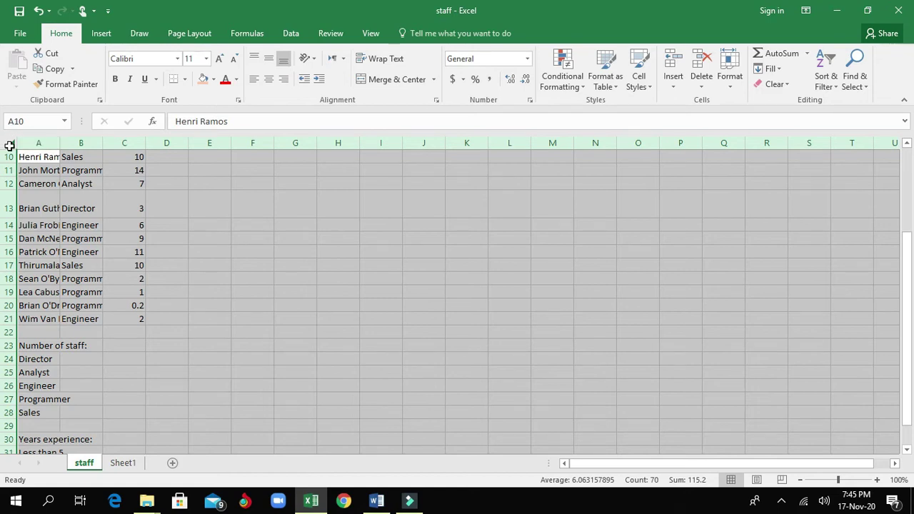
pyautogui.doubleClick(60, 143)
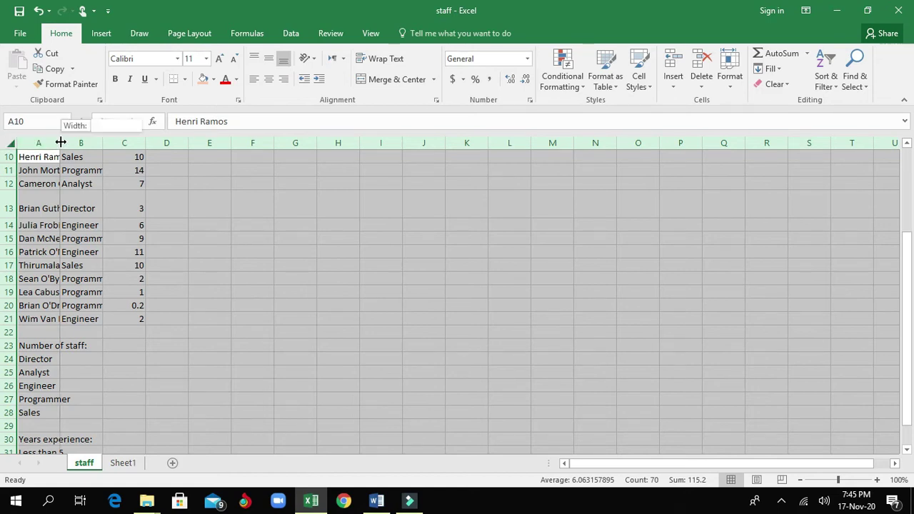
pyautogui.scroll(3, 177, 303)
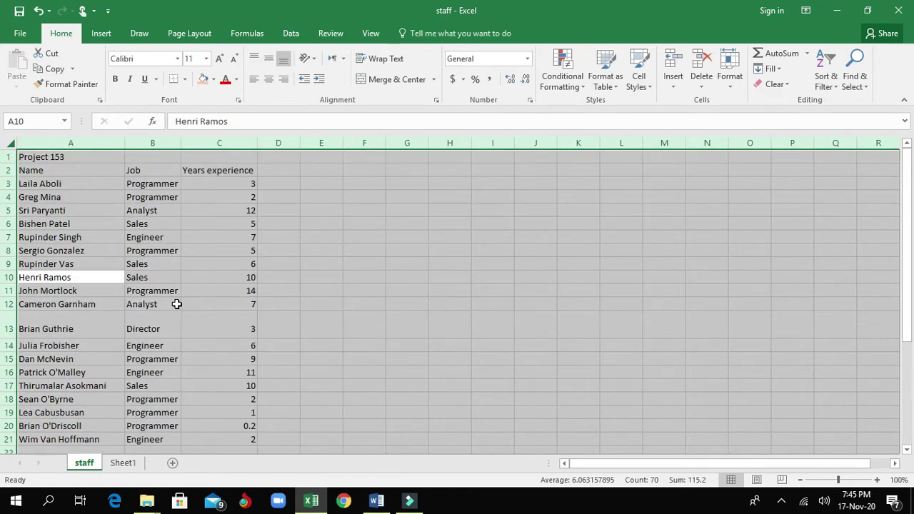
pyautogui.click(361, 257)
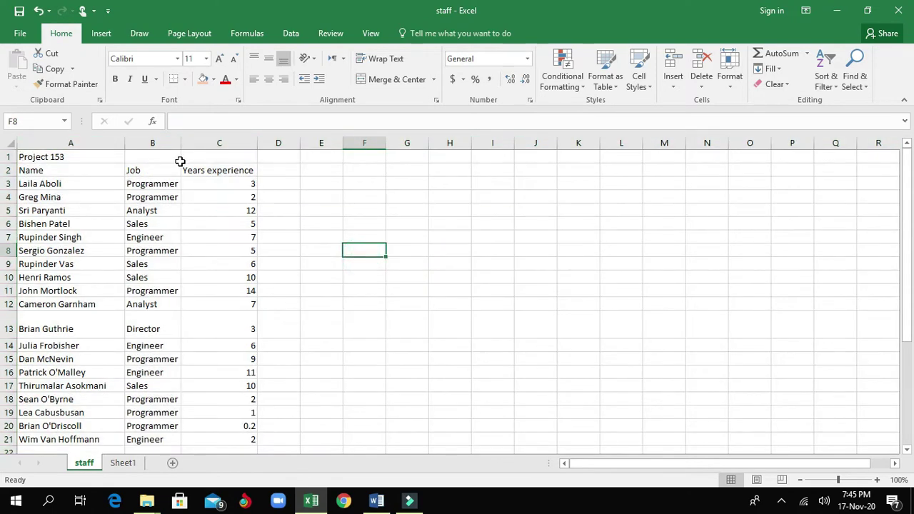
pyautogui.scroll(-4, 238, 233)
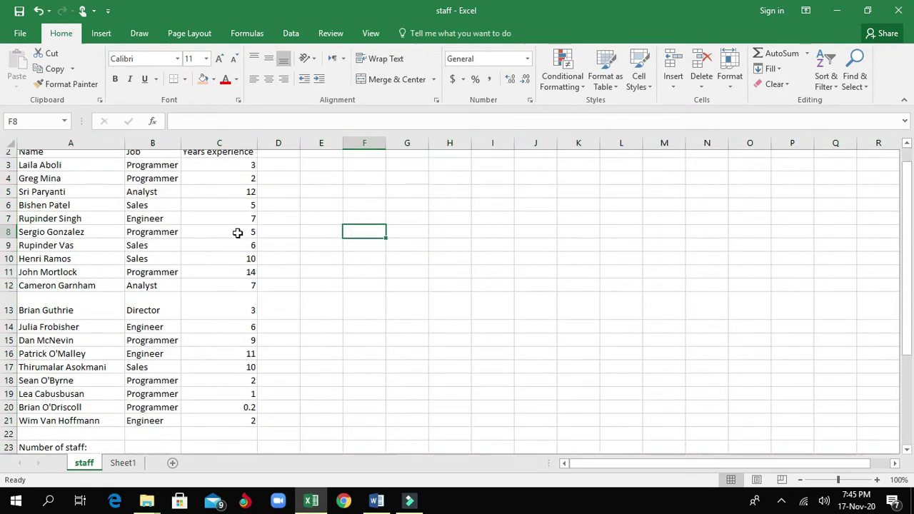
pyautogui.scroll(3, 238, 232)
pyautogui.scroll(-2, 237, 233)
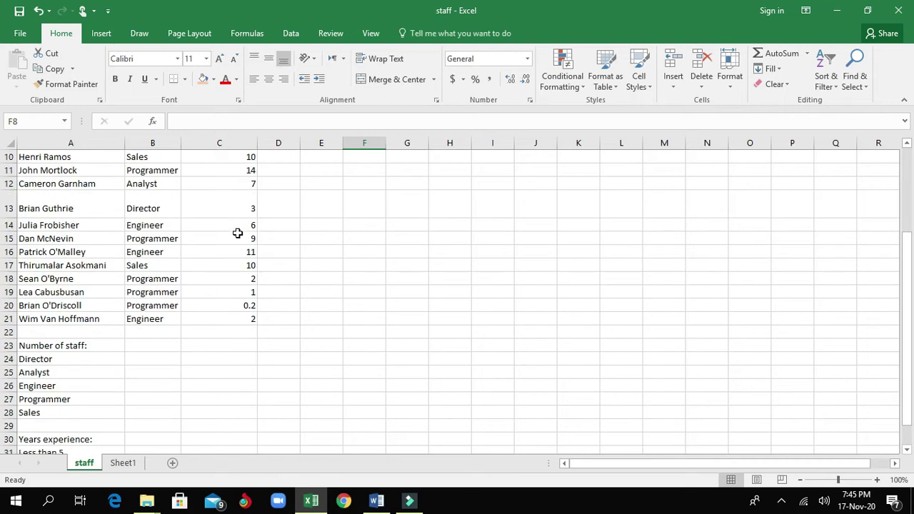
pyautogui.moveTo(840, 482); pyautogui.dragTo(844, 481)
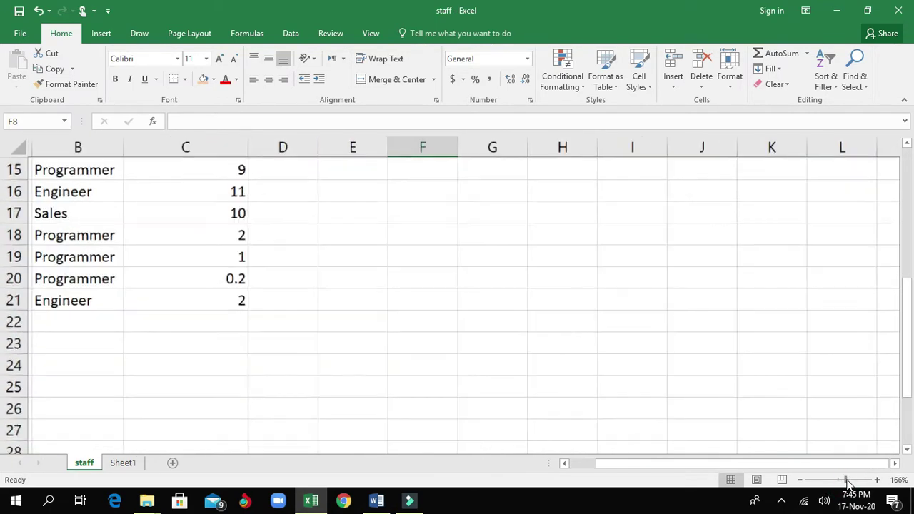
pyautogui.scroll(5, 299, 306)
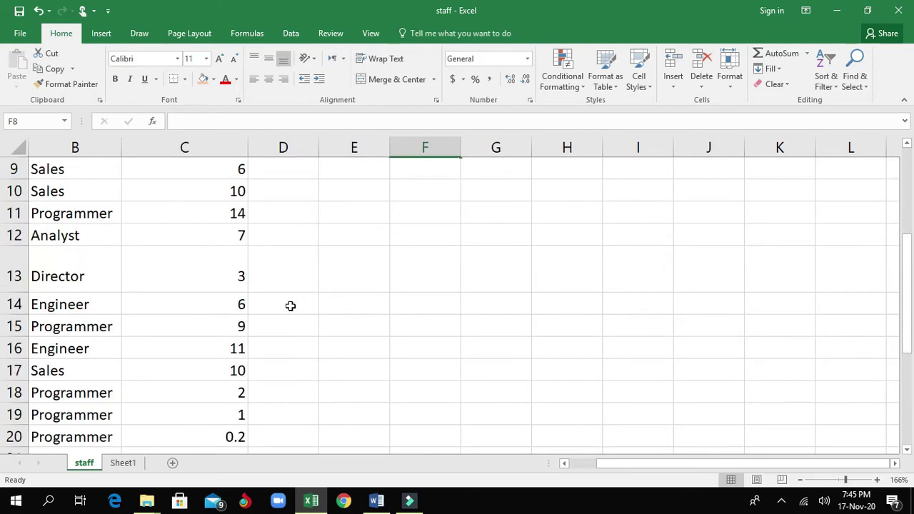
pyautogui.scroll(-16, 290, 306)
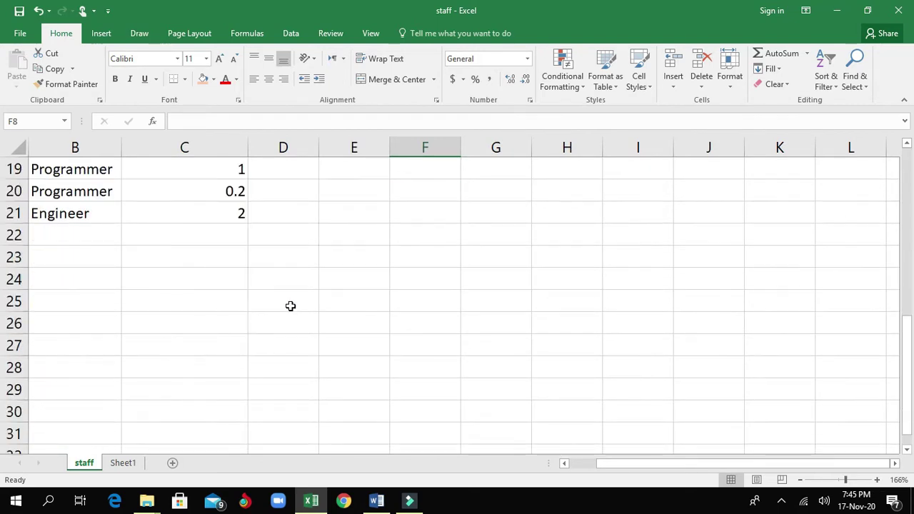
pyautogui.scroll(10, 290, 306)
# Step: Review the Project 153 title and the Name, Job and Years experience headings
pyautogui.moveTo(844, 480); pyautogui.dragTo(848, 480)
pyautogui.click(300, 430)
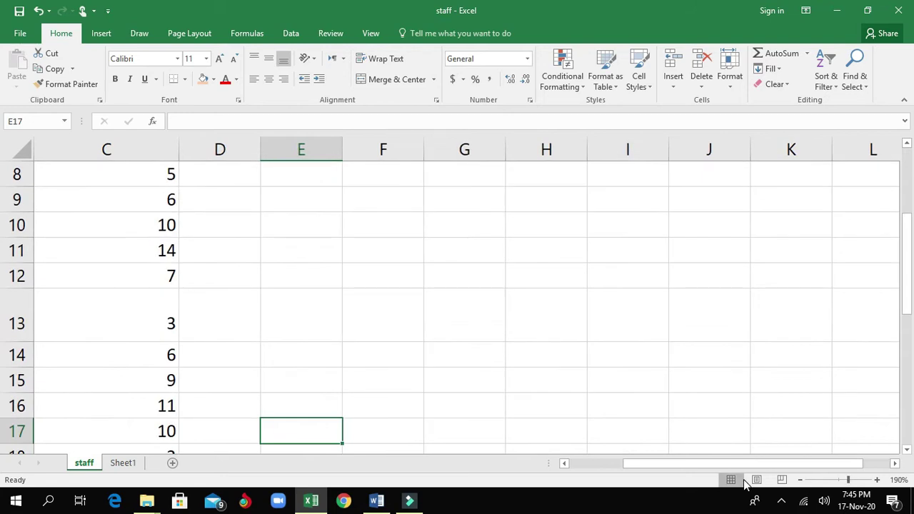
pyautogui.moveTo(721, 464); pyautogui.dragTo(617, 469)
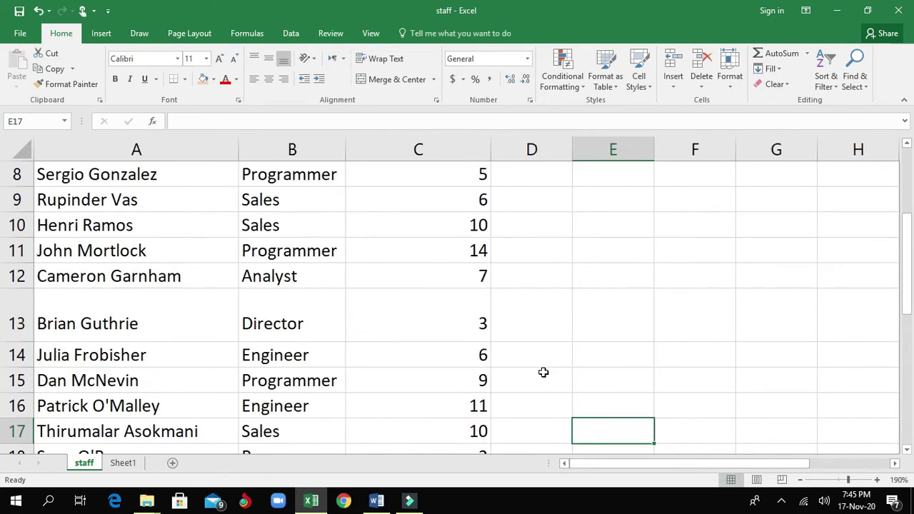
pyautogui.scroll(3, 543, 372)
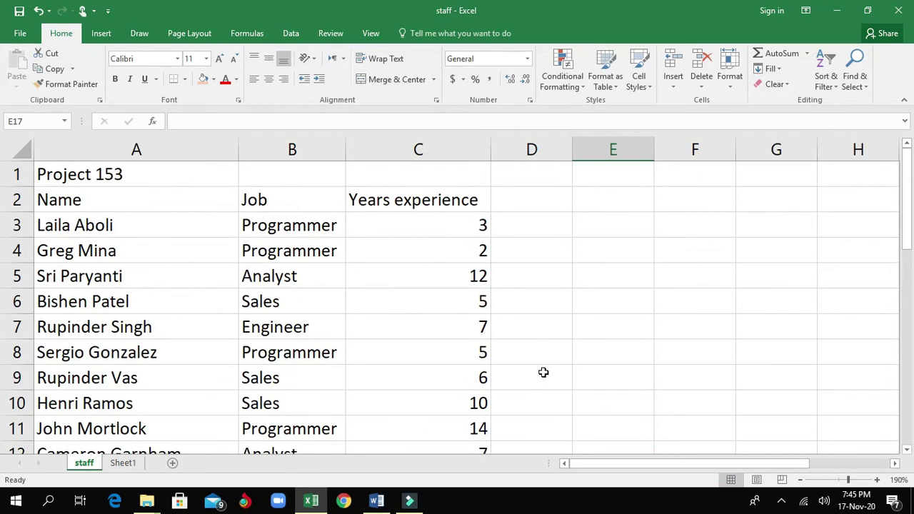
pyautogui.click(63, 176)
pyautogui.click(44, 200)
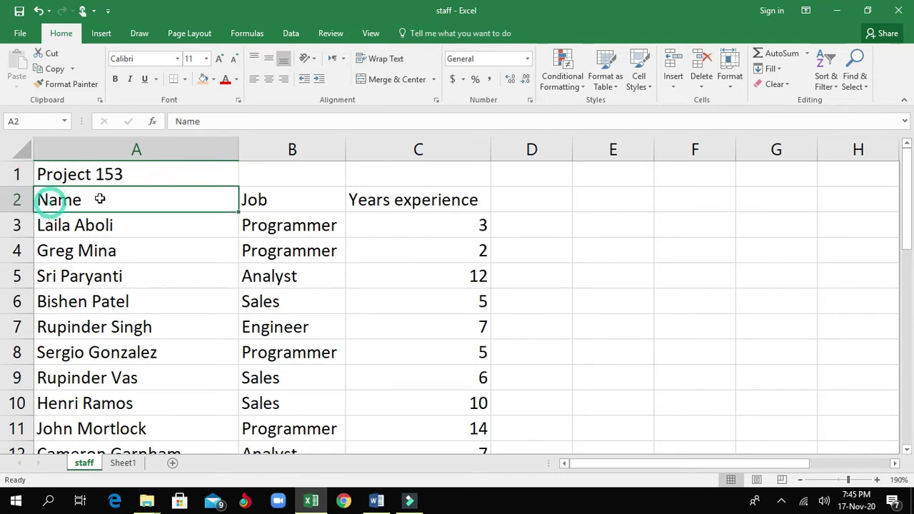
pyautogui.click(288, 200)
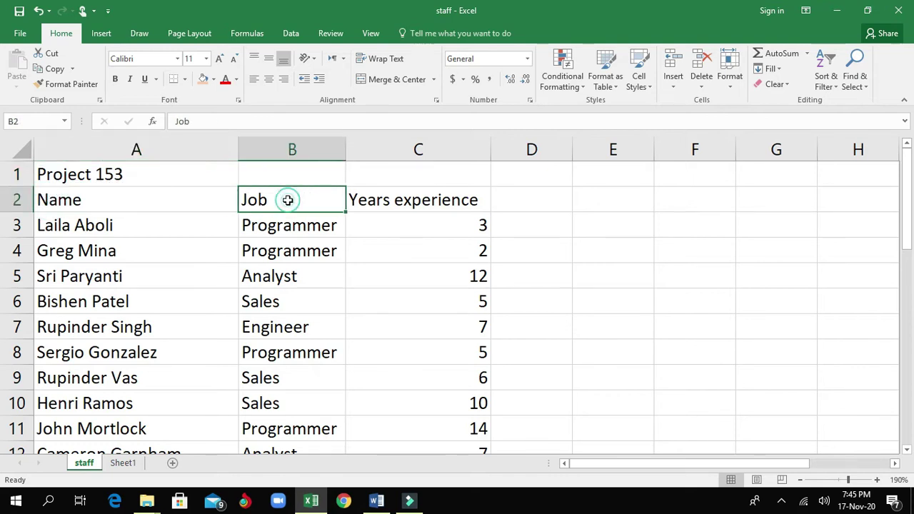
pyautogui.click(393, 203)
# Step: Find the Number of staff section and select B24 beside Director, rechecking the instructions
pyautogui.scroll(-4, 334, 323)
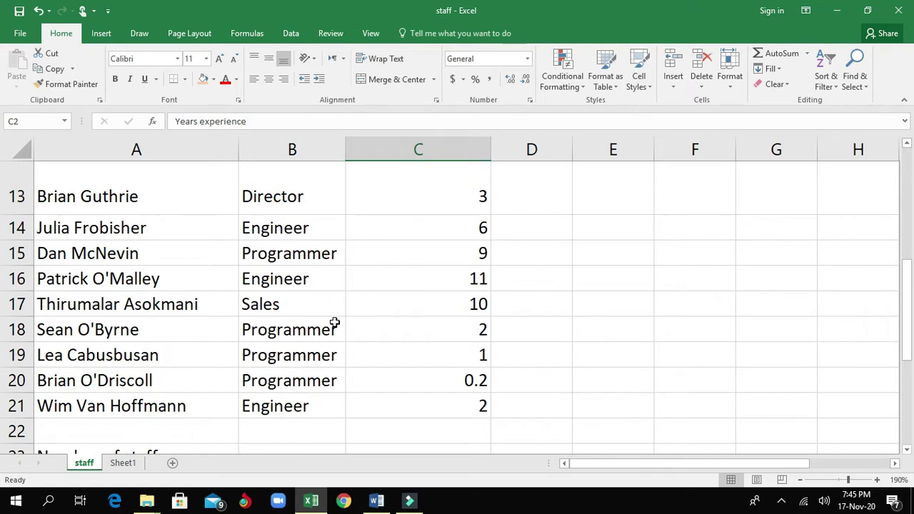
pyautogui.scroll(-3, 334, 323)
pyautogui.click(112, 199)
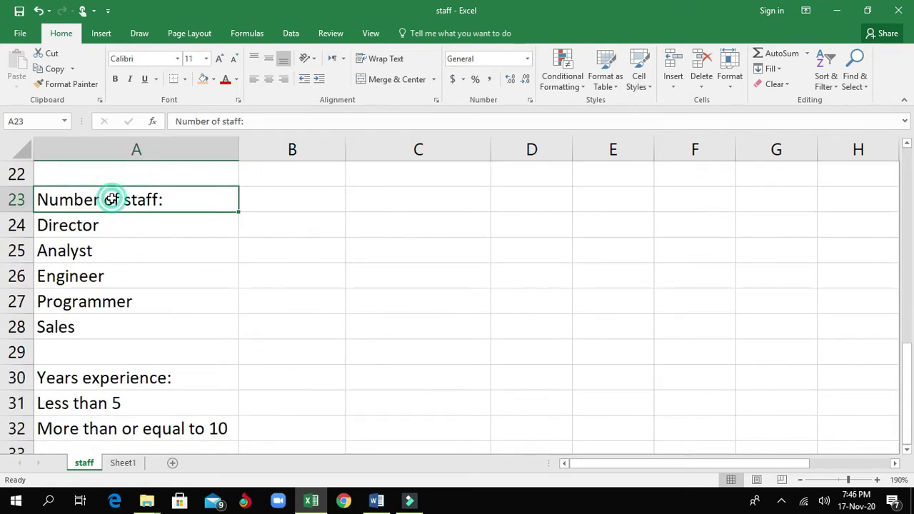
pyautogui.click(96, 226)
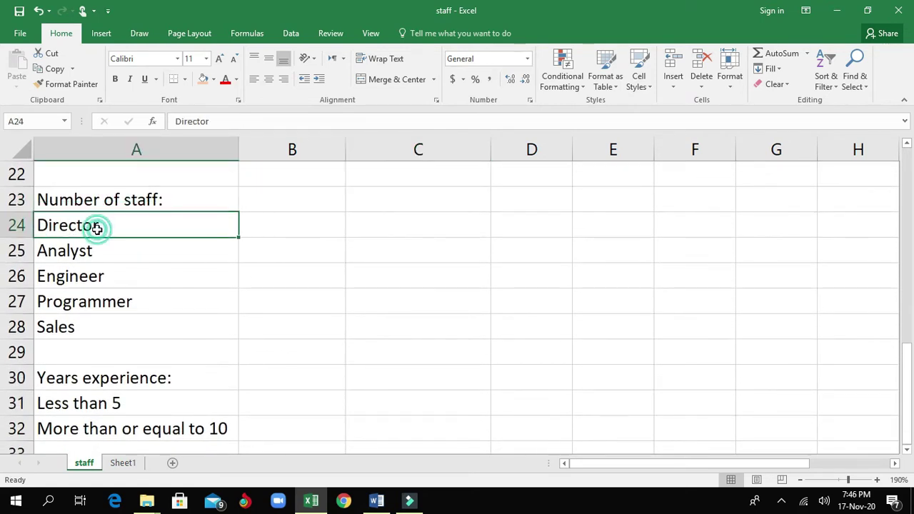
pyautogui.click(279, 226)
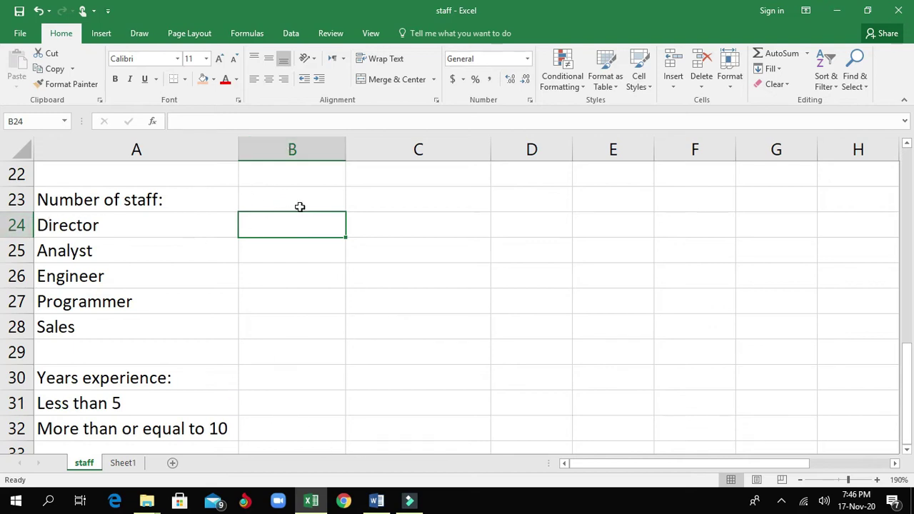
pyautogui.click(269, 226)
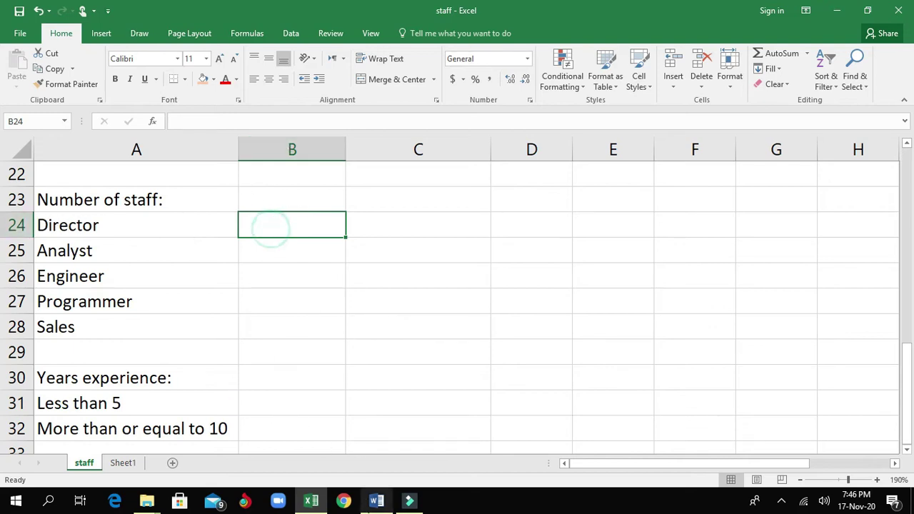
pyautogui.click(376, 501)
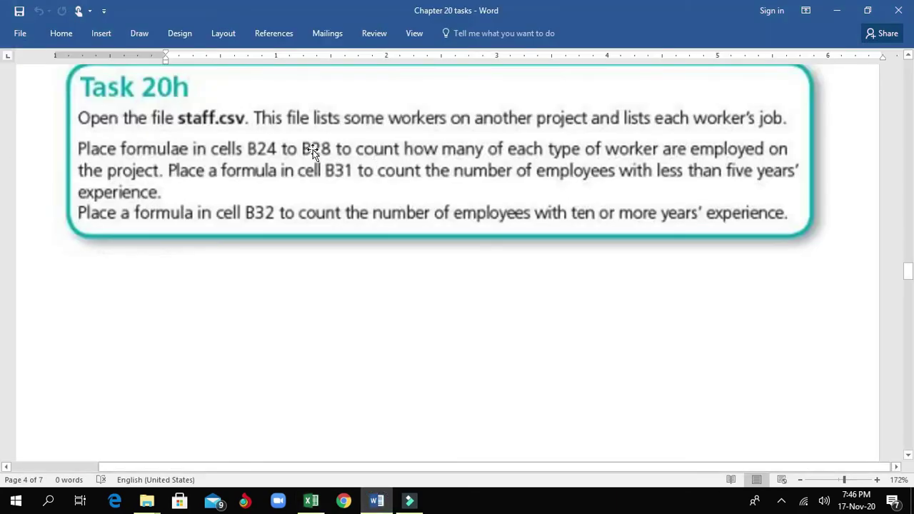
pyautogui.click(376, 500)
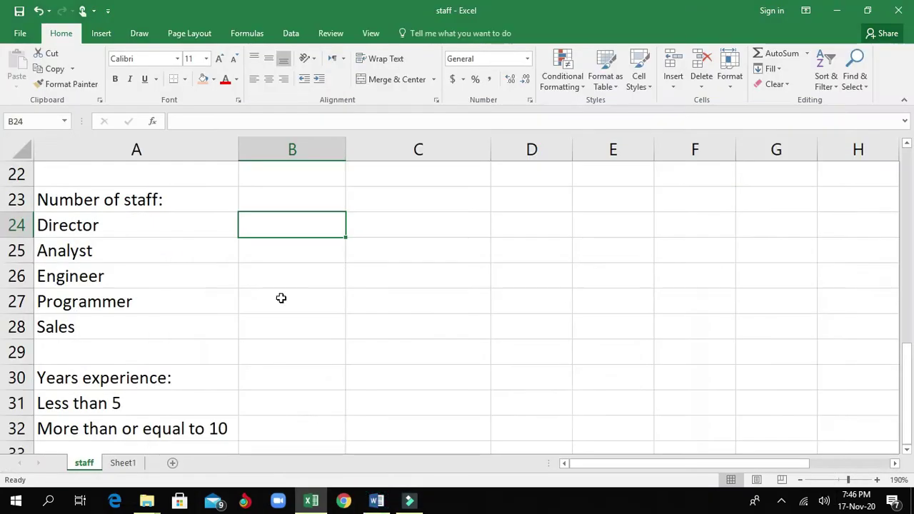
# Step: Select B24:B28 for the counts, reread the task, then return to cell B31
pyautogui.moveTo(303, 225); pyautogui.dragTo(294, 324)
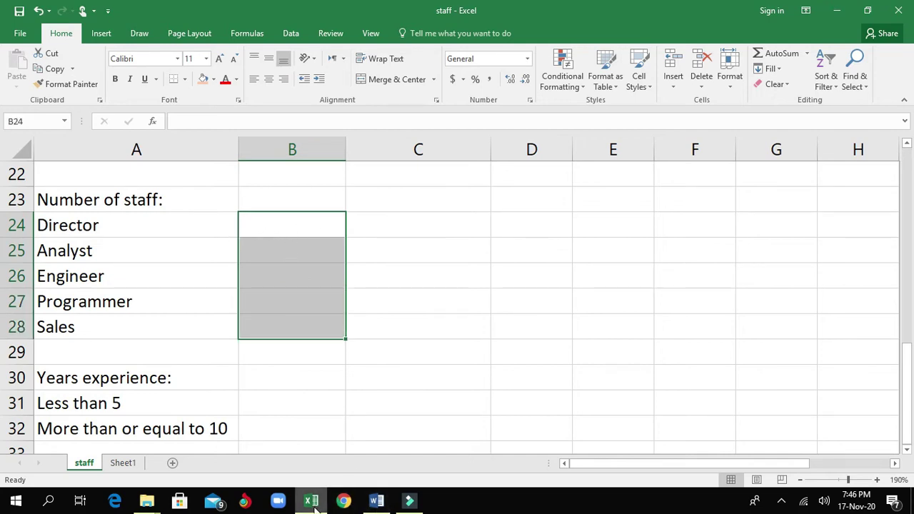
pyautogui.click(367, 501)
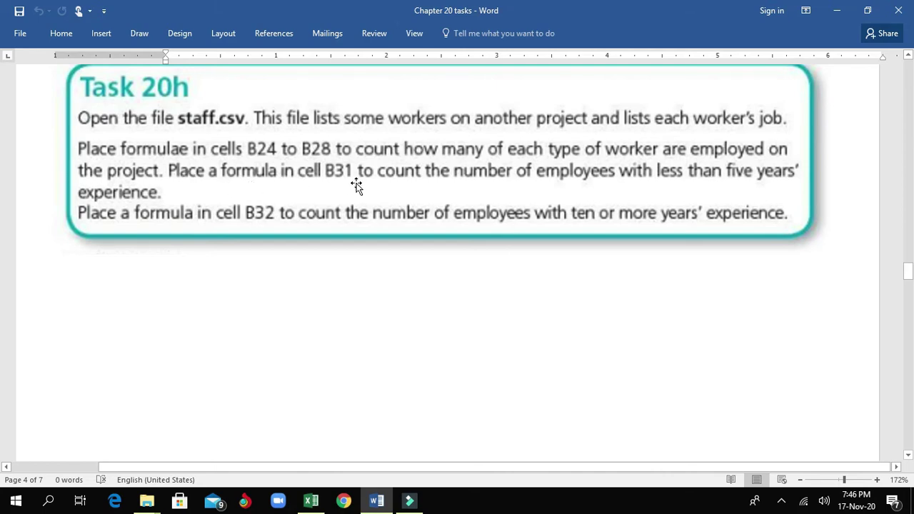
pyautogui.hotkey('alt', 'Tab')
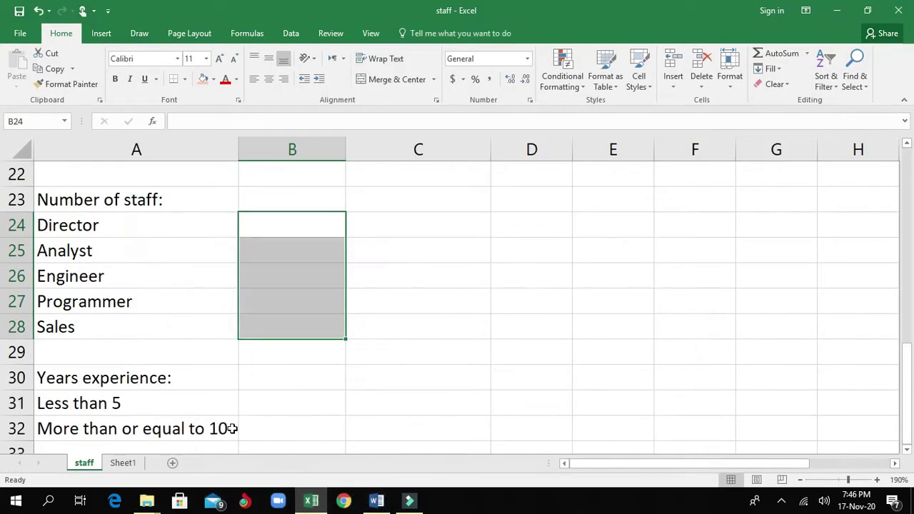
pyautogui.click(260, 409)
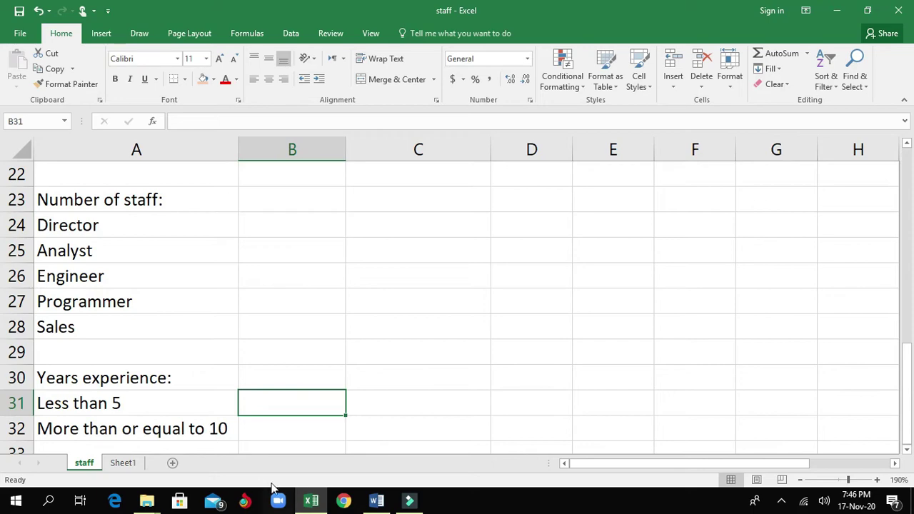
pyautogui.click(312, 498)
pyautogui.click(312, 498)
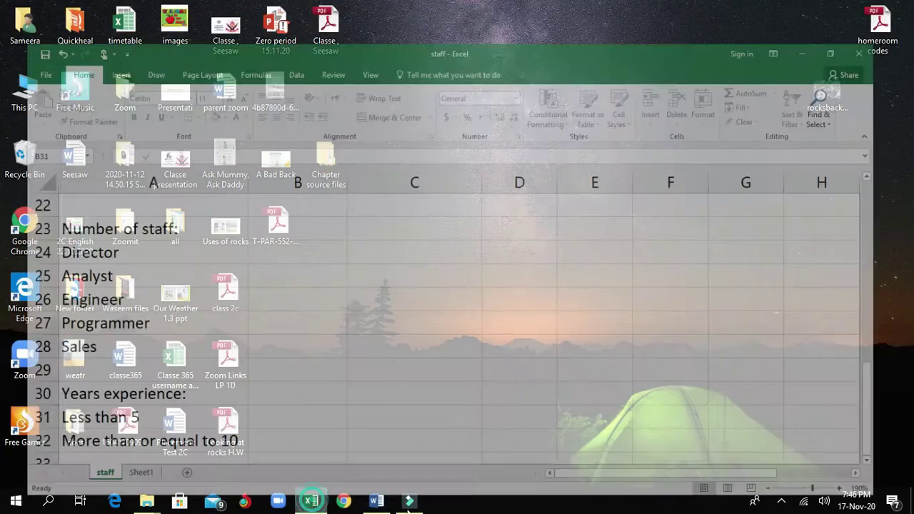
pyautogui.click(377, 501)
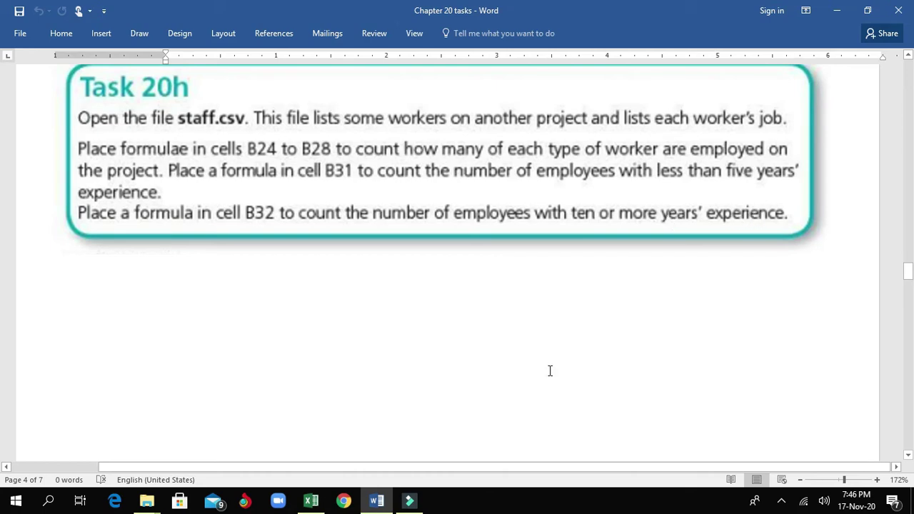
pyautogui.click(314, 503)
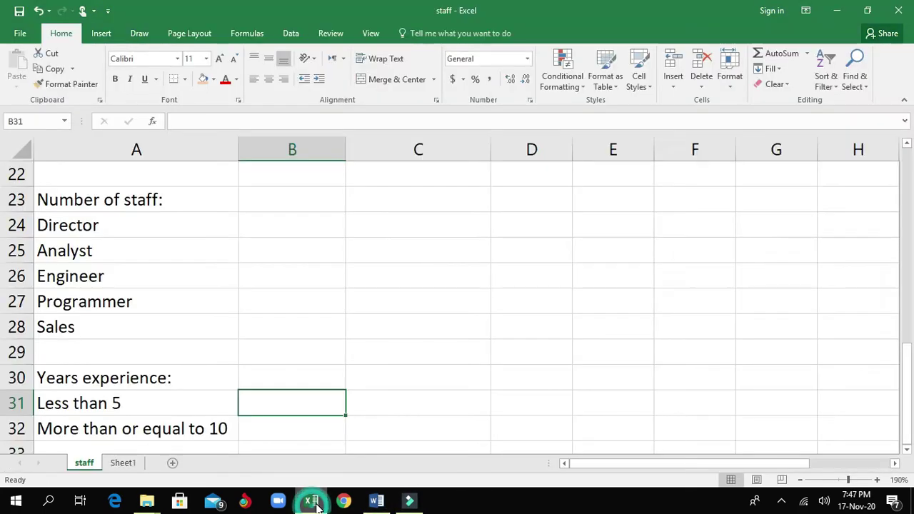
# Step: Zoom out to 100% and step through the job entries in column B
pyautogui.scroll(-1, 329, 420)
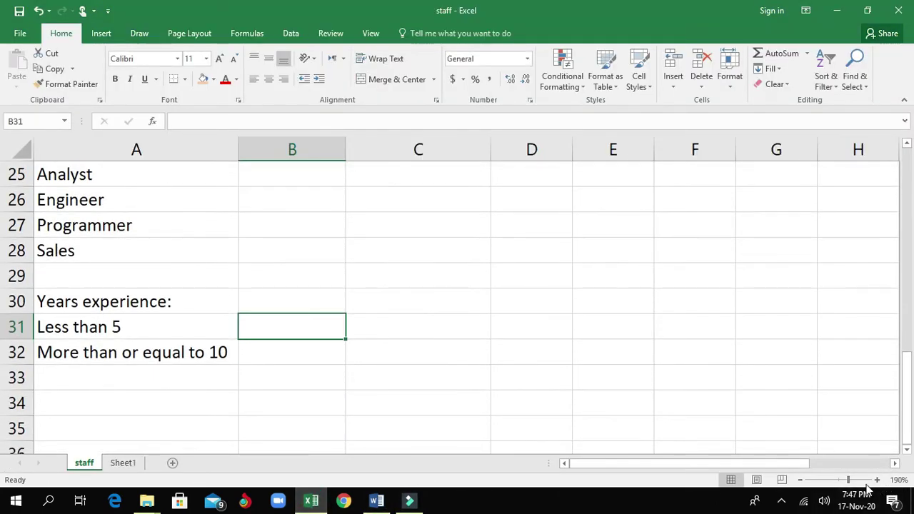
pyautogui.moveTo(848, 483); pyautogui.dragTo(841, 488)
pyautogui.scroll(4, 407, 418)
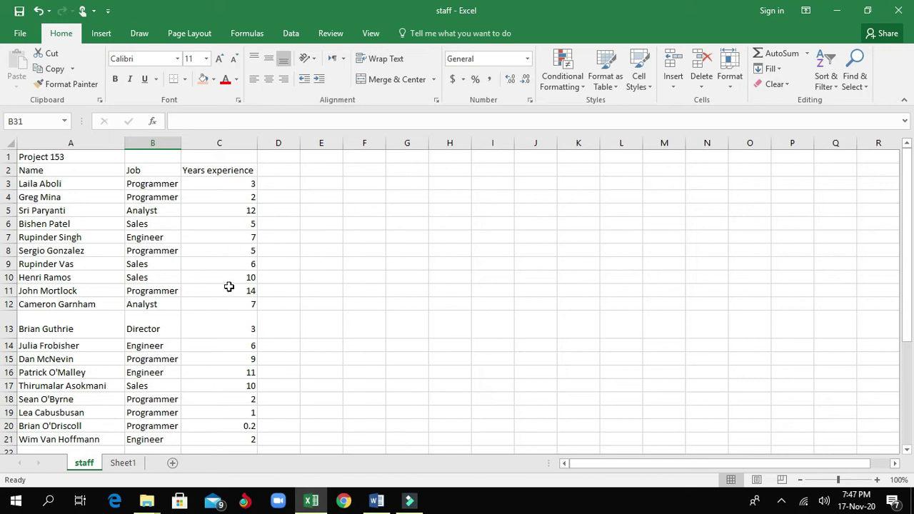
pyautogui.click(135, 168)
pyautogui.click(145, 185)
pyautogui.click(150, 200)
pyautogui.click(150, 211)
pyautogui.click(142, 225)
pyautogui.click(152, 237)
pyautogui.click(159, 250)
pyautogui.click(154, 266)
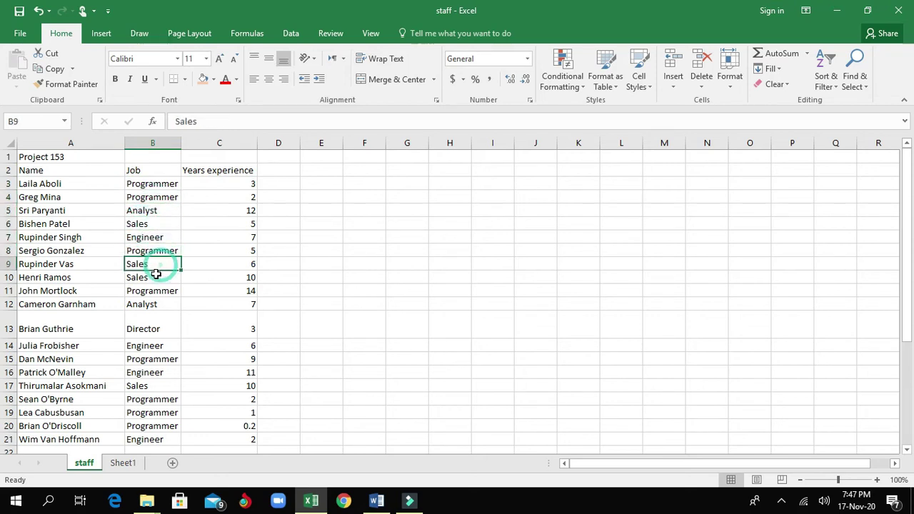
pyautogui.scroll(-4, 156, 274)
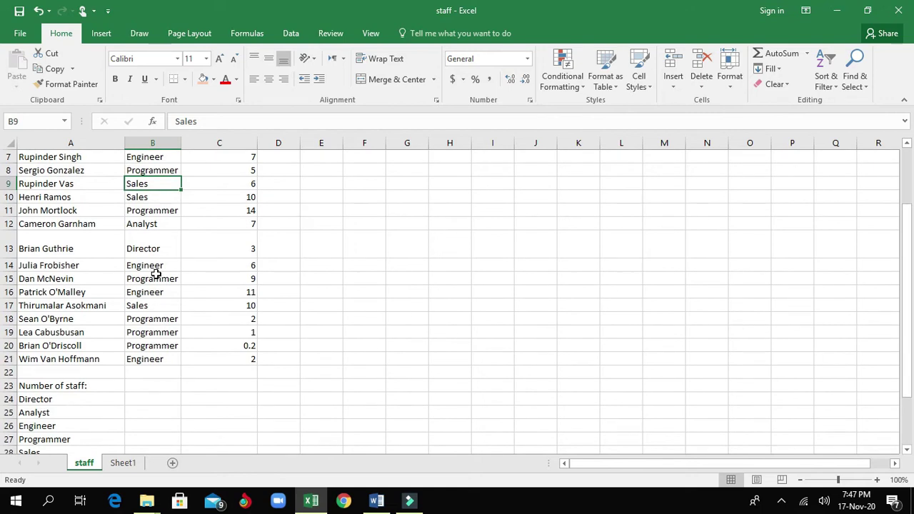
pyautogui.scroll(-1, 156, 274)
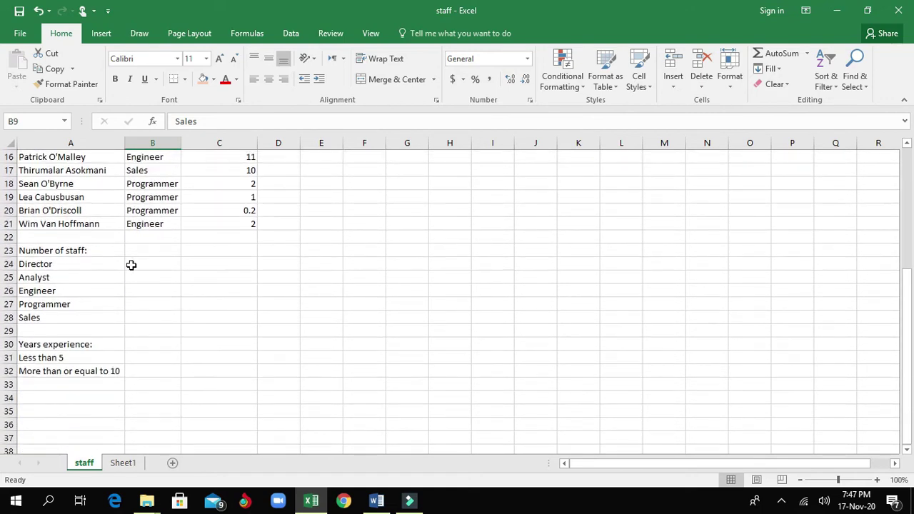
# Step: Go over the Director to Sales job labels in A24:A28
pyautogui.click(51, 263)
pyautogui.click(55, 275)
pyautogui.click(56, 290)
pyautogui.click(64, 303)
pyautogui.click(57, 317)
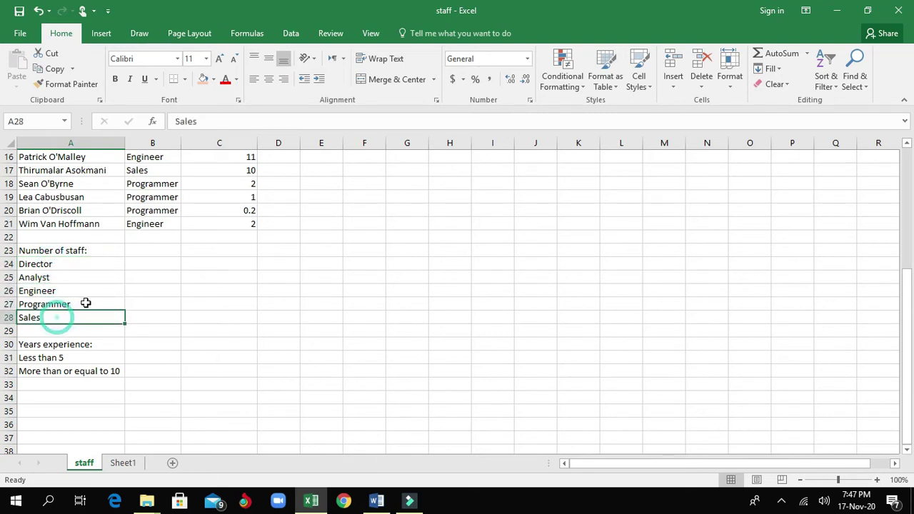
pyautogui.scroll(5, 86, 303)
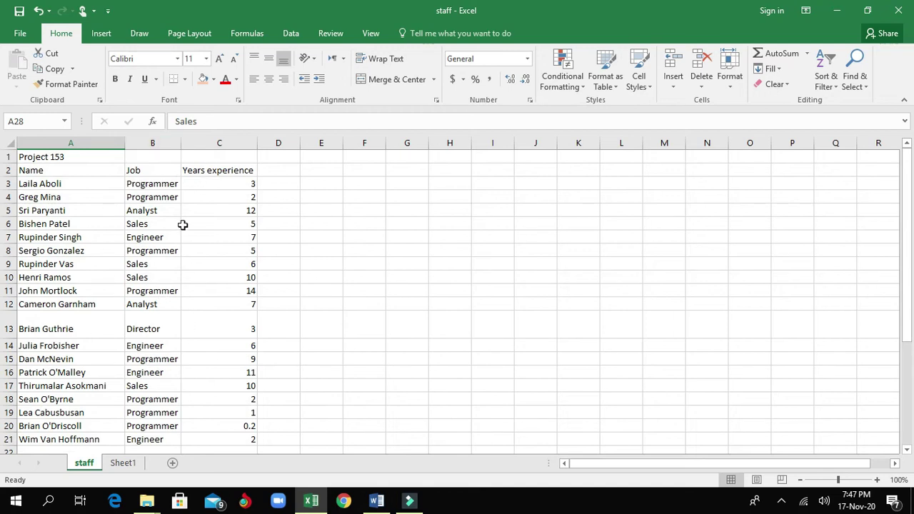
pyautogui.scroll(-1, 198, 317)
pyautogui.scroll(1, 197, 316)
# Step: Recheck the job entries down column B, then settle on B24 for the Director count
pyautogui.click(164, 195)
pyautogui.click(166, 198)
pyautogui.click(167, 276)
pyautogui.click(163, 292)
pyautogui.click(159, 359)
pyautogui.click(159, 401)
pyautogui.click(162, 412)
pyautogui.click(162, 427)
pyautogui.scroll(-2, 168, 373)
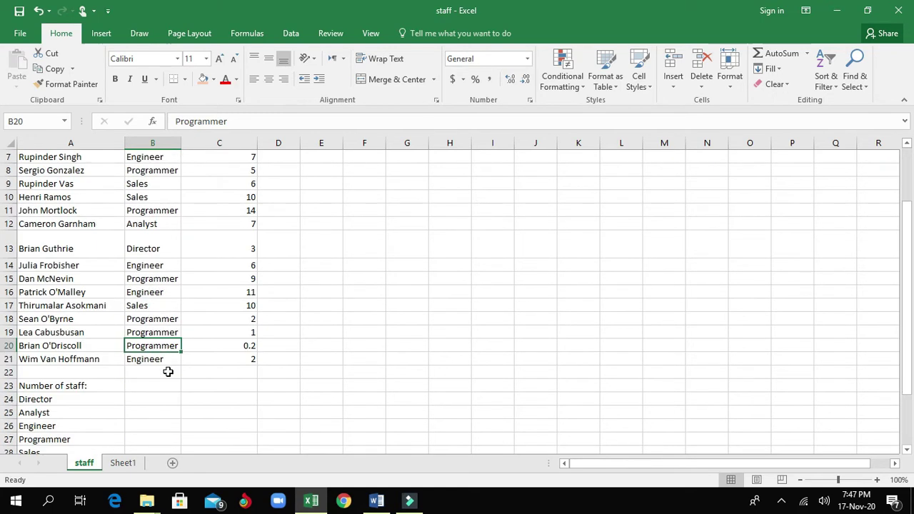
pyautogui.click(154, 399)
pyautogui.click(157, 416)
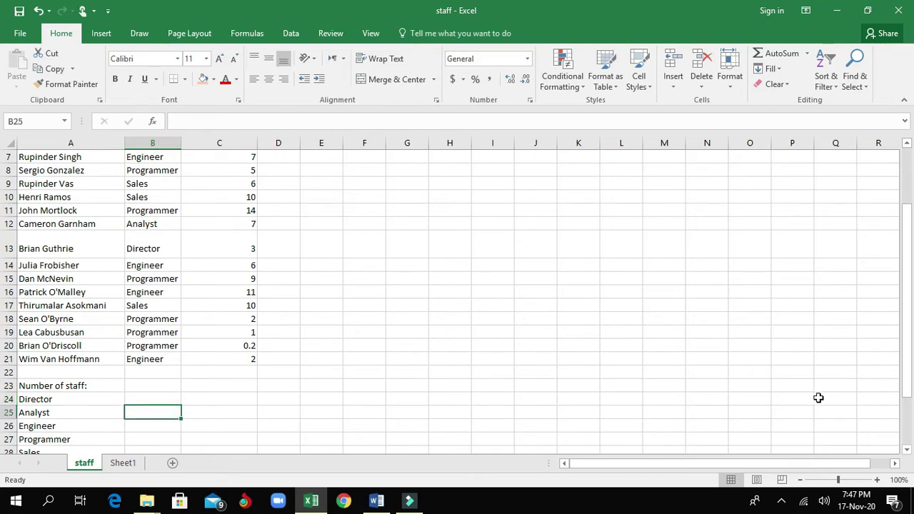
pyautogui.click(148, 397)
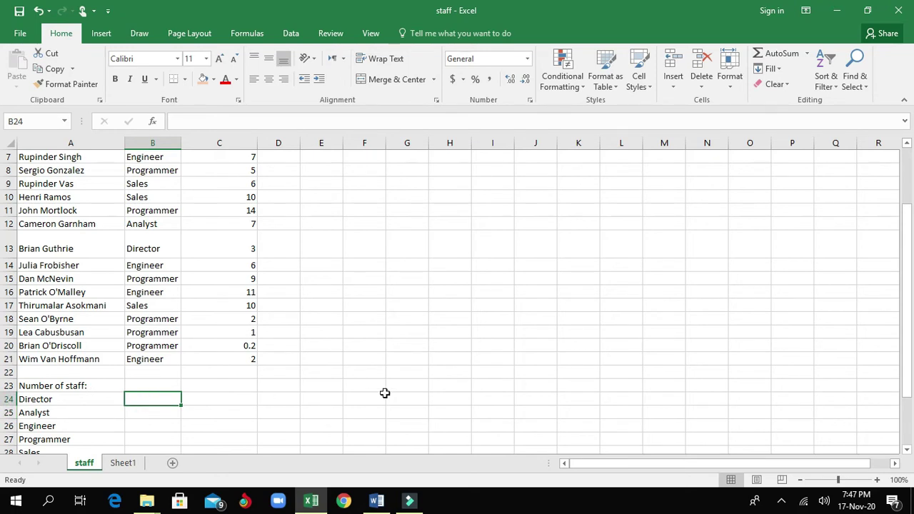
# Step: Enter =COUNTIF(B3:B21,"Director") in B24 to count the directors
pyautogui.write('=')
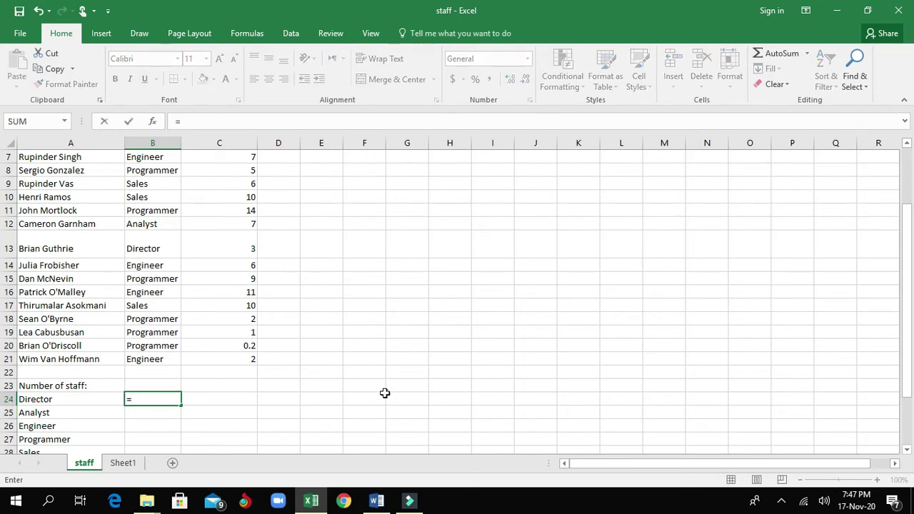
pyautogui.write('cou')
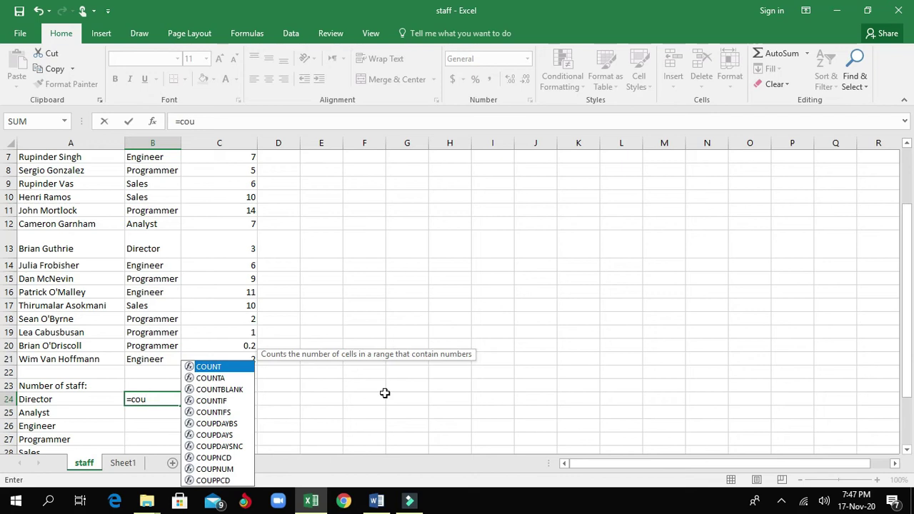
pyautogui.write('nt')
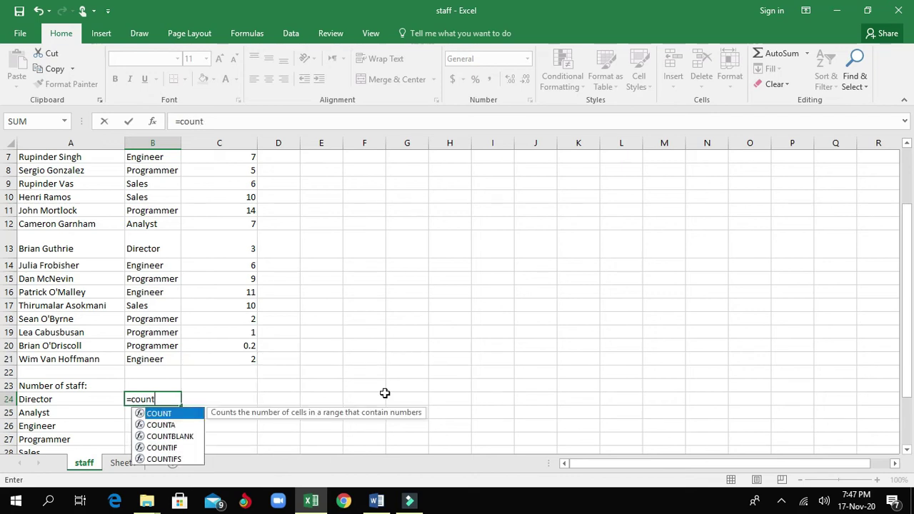
pyautogui.write('if')
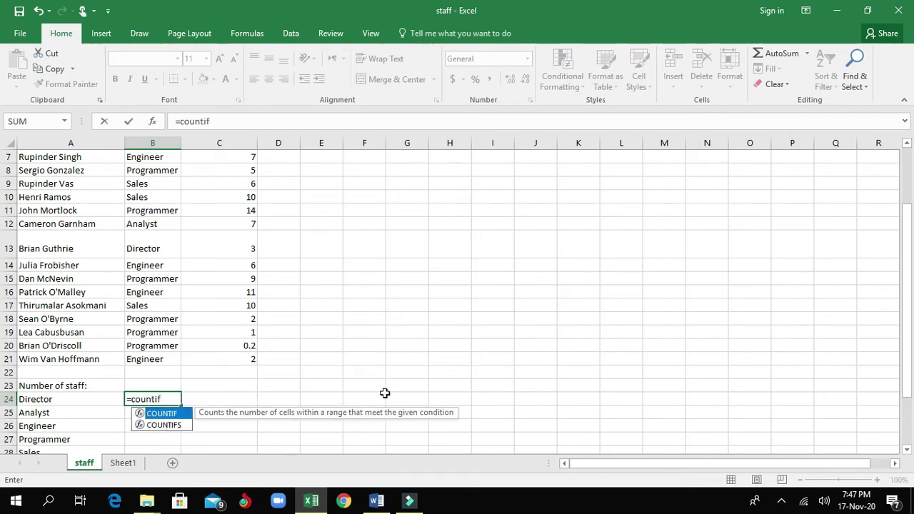
pyautogui.write('(')
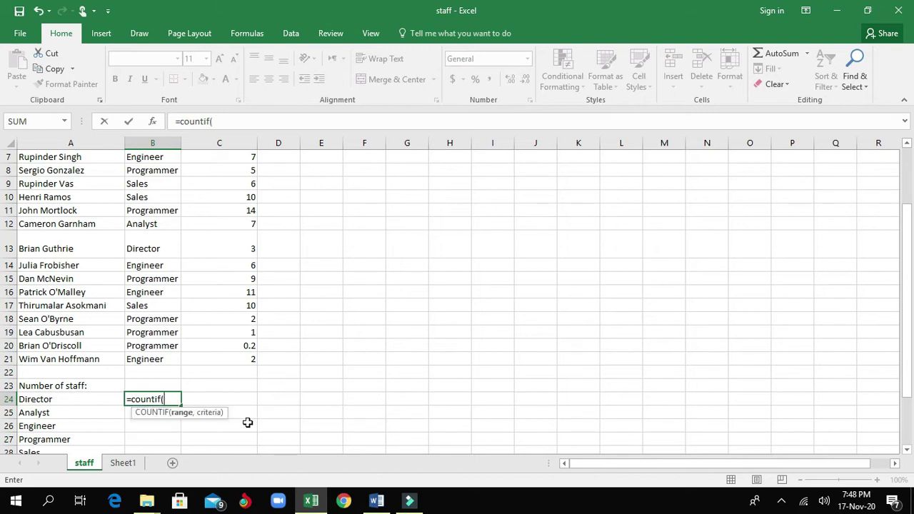
pyautogui.moveTo(909, 341); pyautogui.dragTo(903, 264)
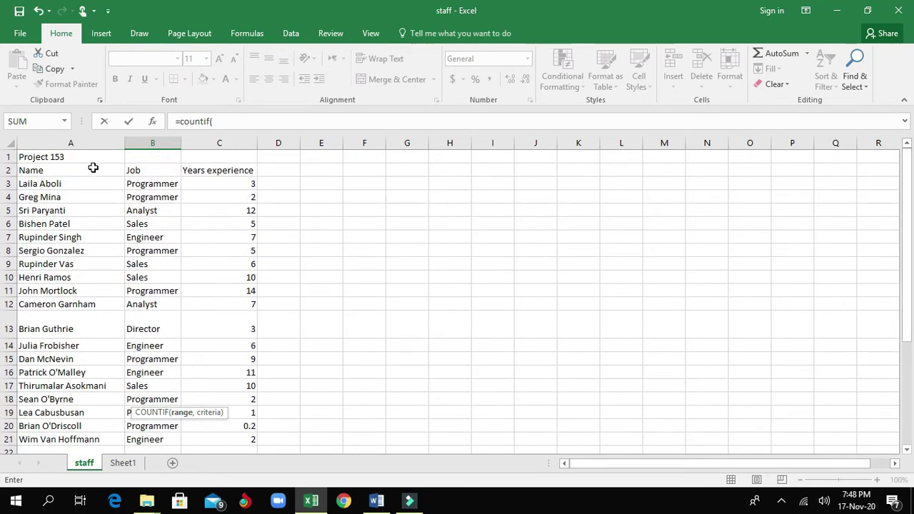
pyautogui.moveTo(145, 183); pyautogui.dragTo(151, 385)
pyautogui.moveTo(904, 300); pyautogui.dragTo(904, 303)
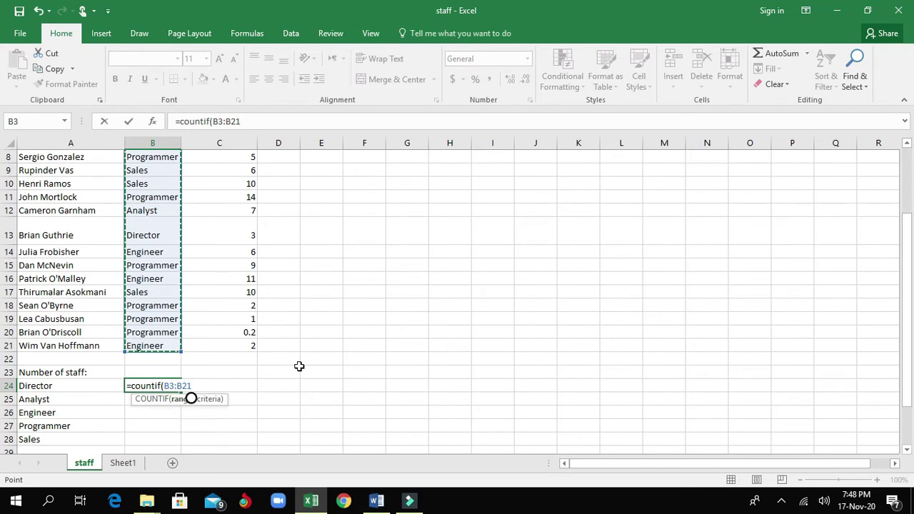
pyautogui.write(',')
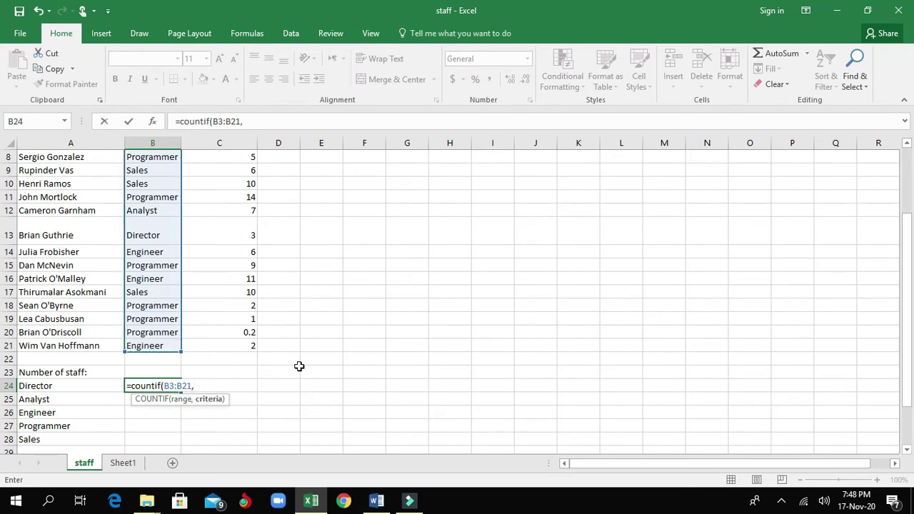
pyautogui.write('"Director')
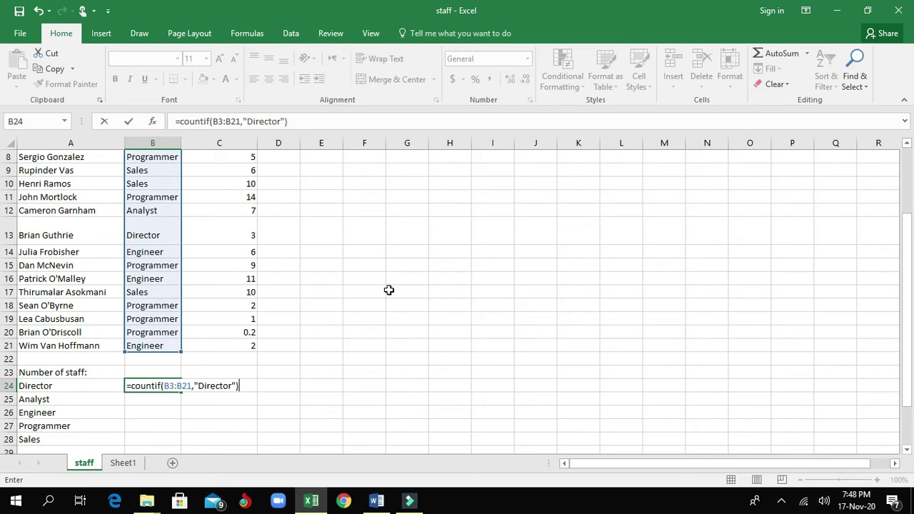
pyautogui.press('Return')
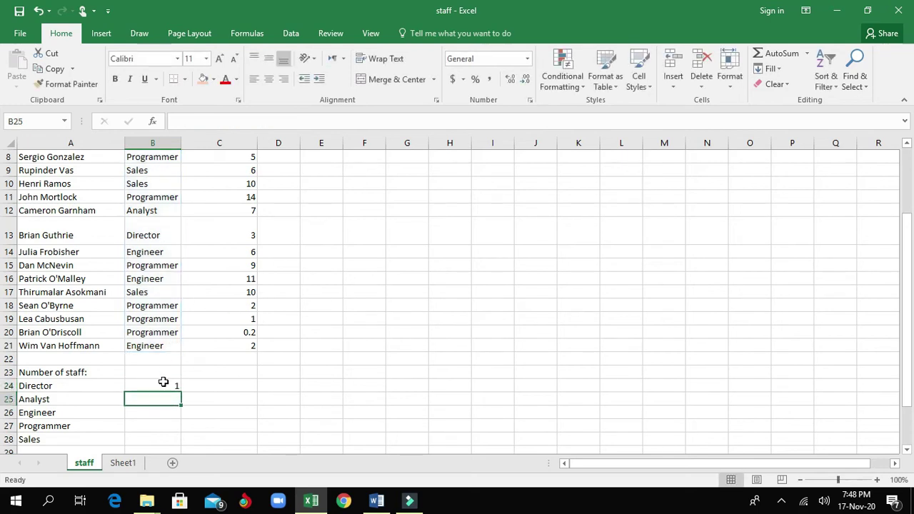
# Step: Check B24's formula against the Director entry in the job list
pyautogui.click(161, 384)
pyautogui.scroll(2, 147, 228)
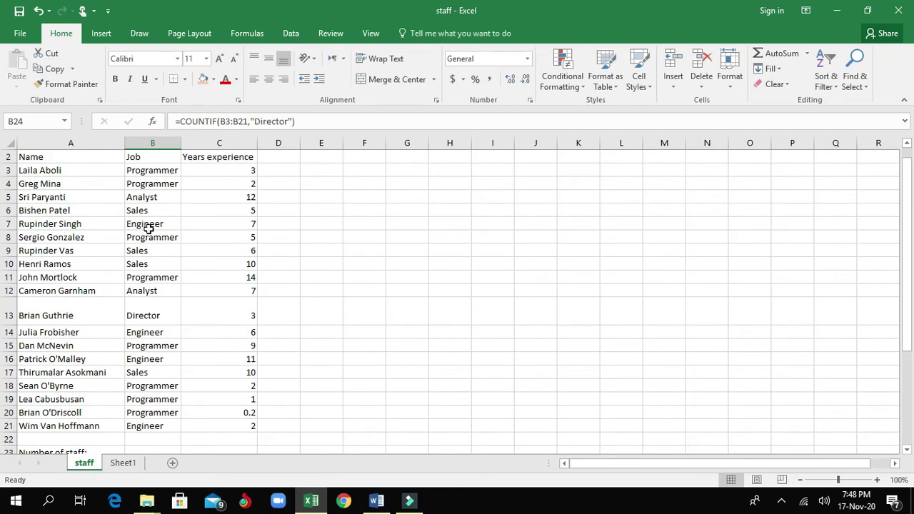
pyautogui.click(154, 316)
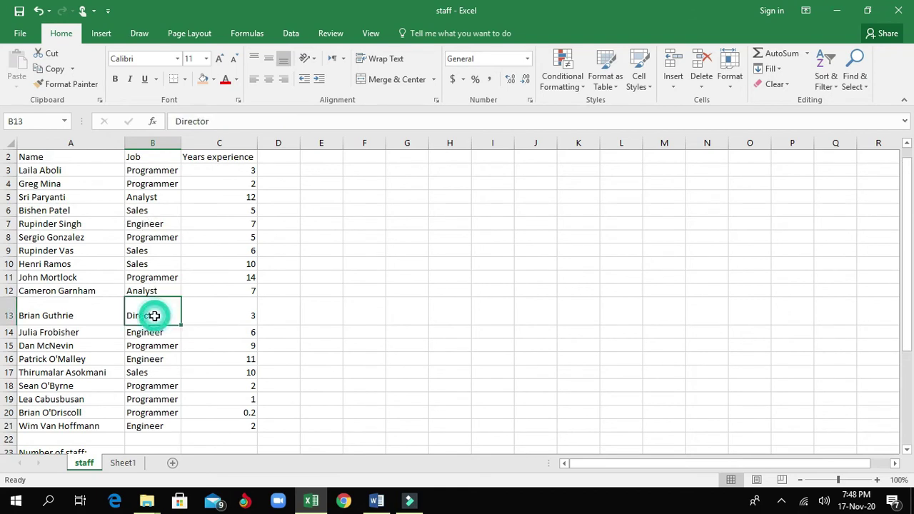
pyautogui.scroll(-2, 153, 317)
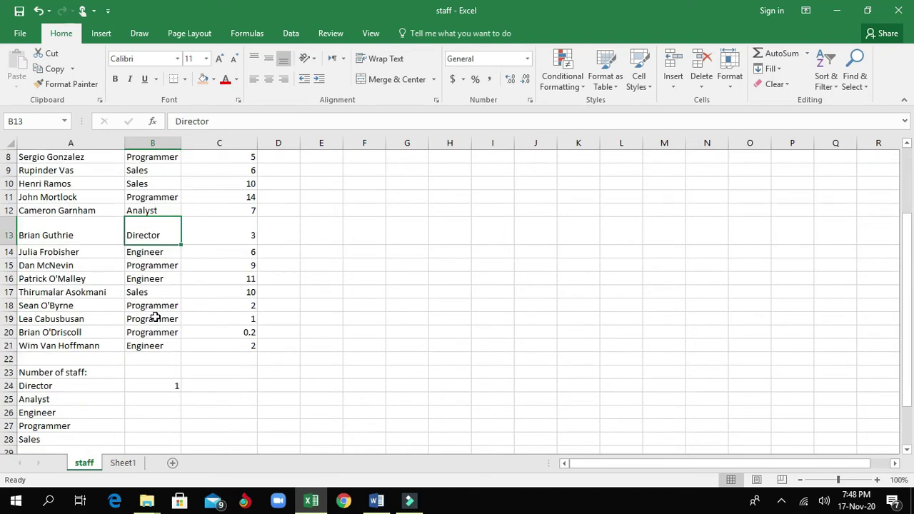
# Step: Enter =COUNTIF(B3:B21,"Analyst") in B25, giving 2
pyautogui.click(158, 397)
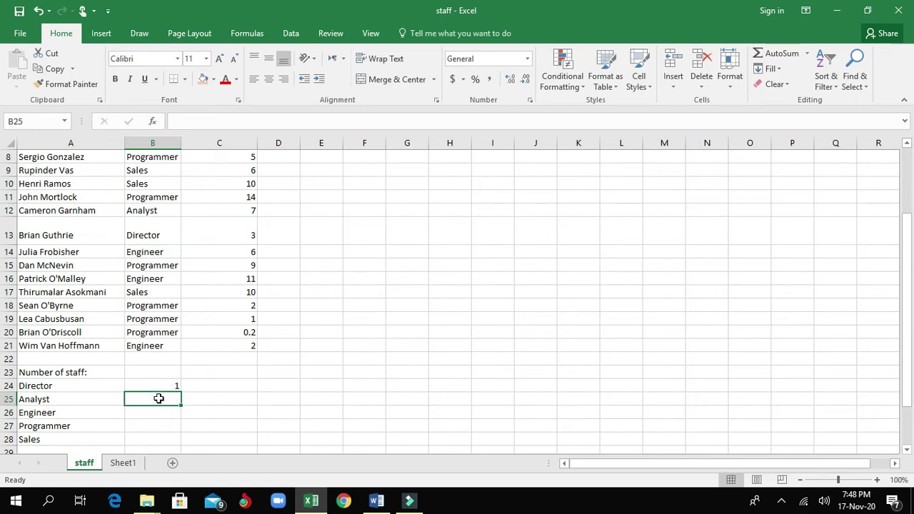
pyautogui.write('=')
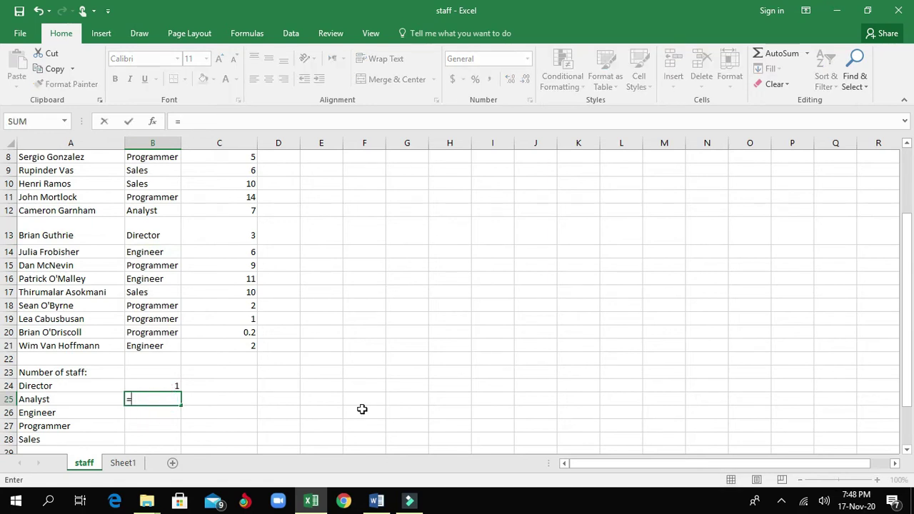
pyautogui.write('Count')
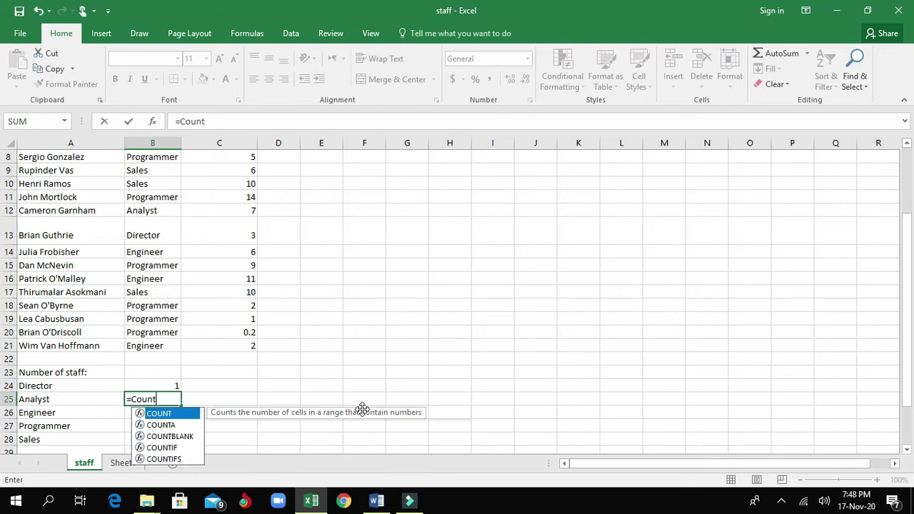
pyautogui.write('if(')
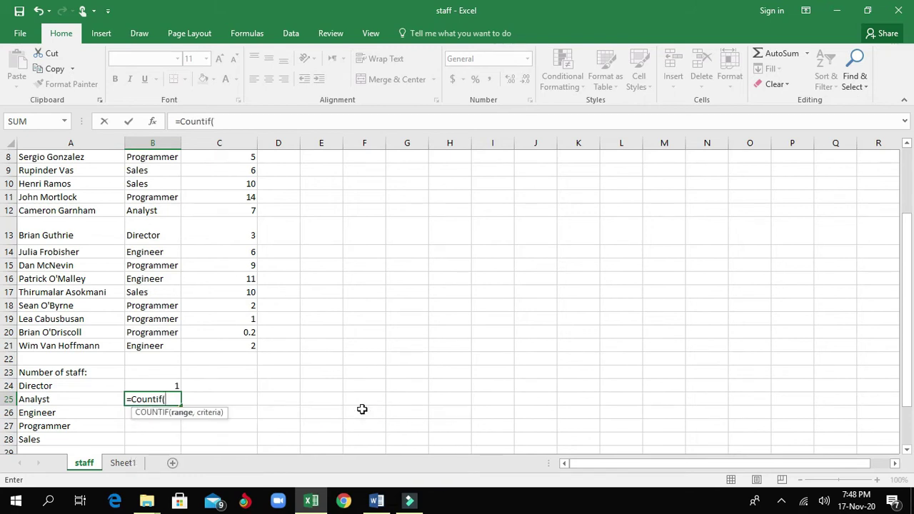
pyautogui.scroll(3, 363, 409)
pyautogui.moveTo(164, 188); pyautogui.dragTo(156, 440)
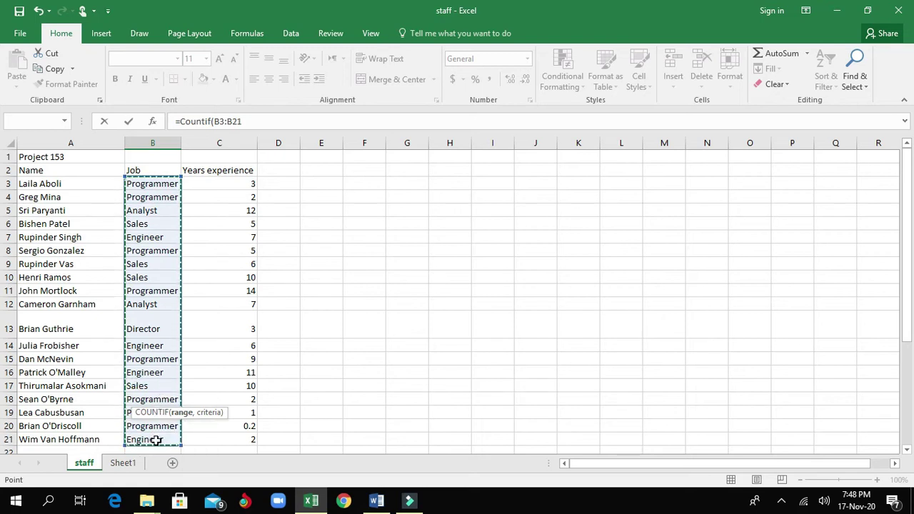
pyautogui.moveTo(908, 310); pyautogui.dragTo(906, 345)
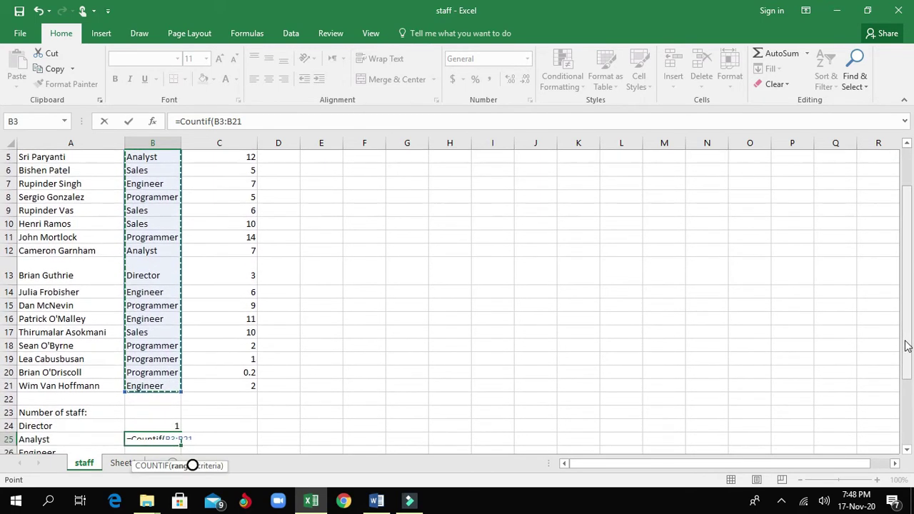
pyautogui.write(',"Analyst')
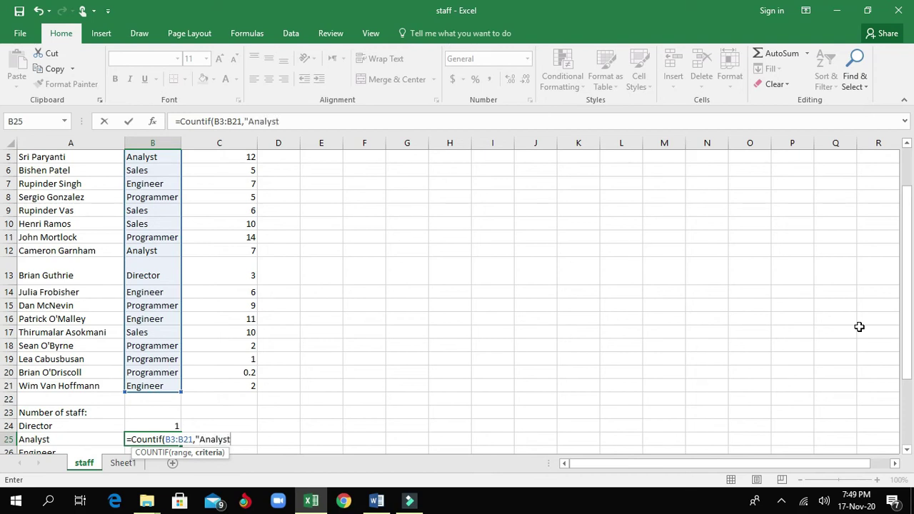
pyautogui.write('")')
pyautogui.press('Return')
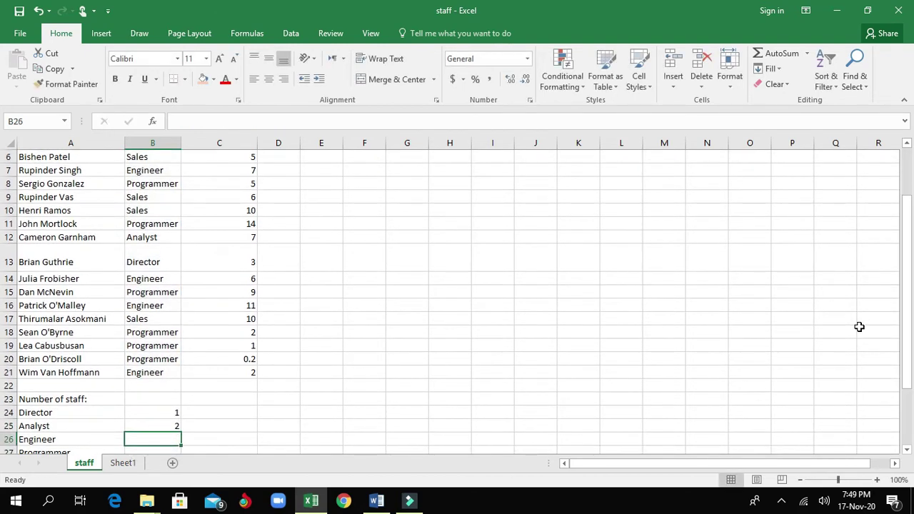
pyautogui.click(157, 236)
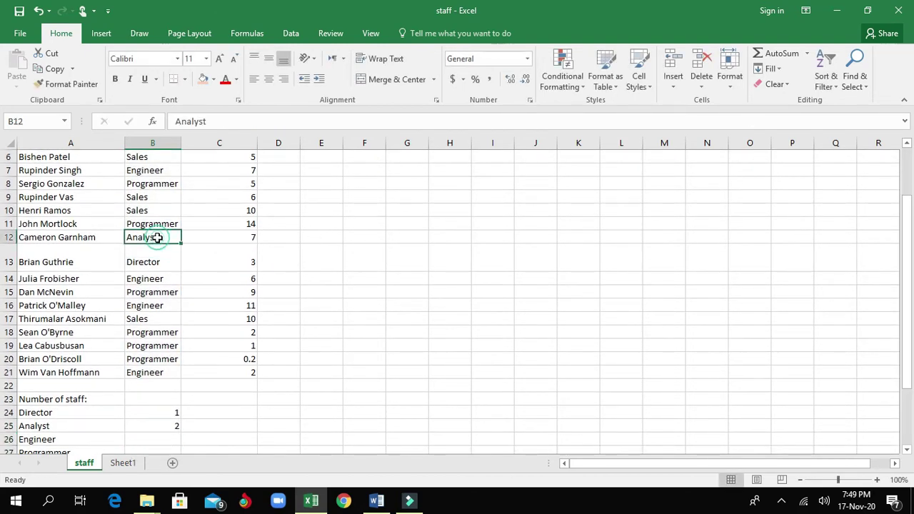
pyautogui.scroll(2, 201, 291)
pyautogui.press('Up')
pyautogui.press('Up')
pyautogui.press('Up')
pyautogui.press('Up')
pyautogui.press('Up')
pyautogui.press('Up')
pyautogui.press('Up')
pyautogui.scroll(-3, 210, 247)
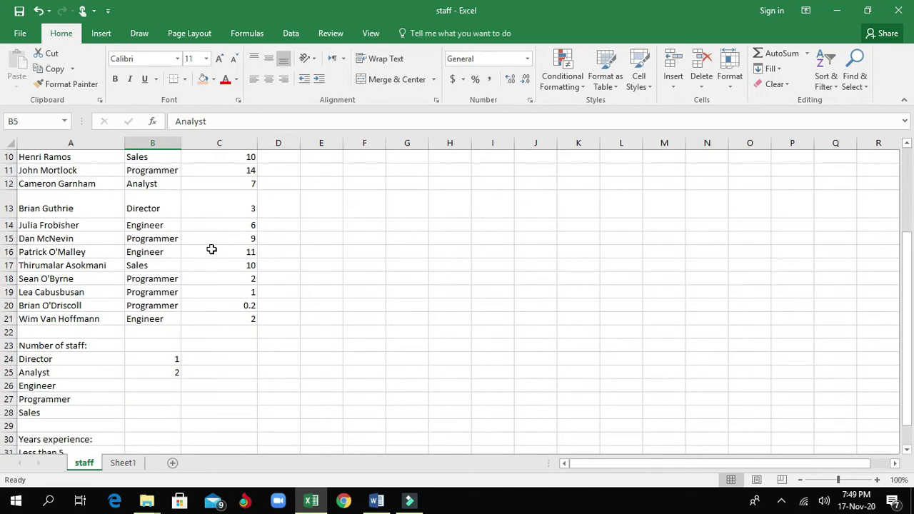
pyautogui.click(156, 374)
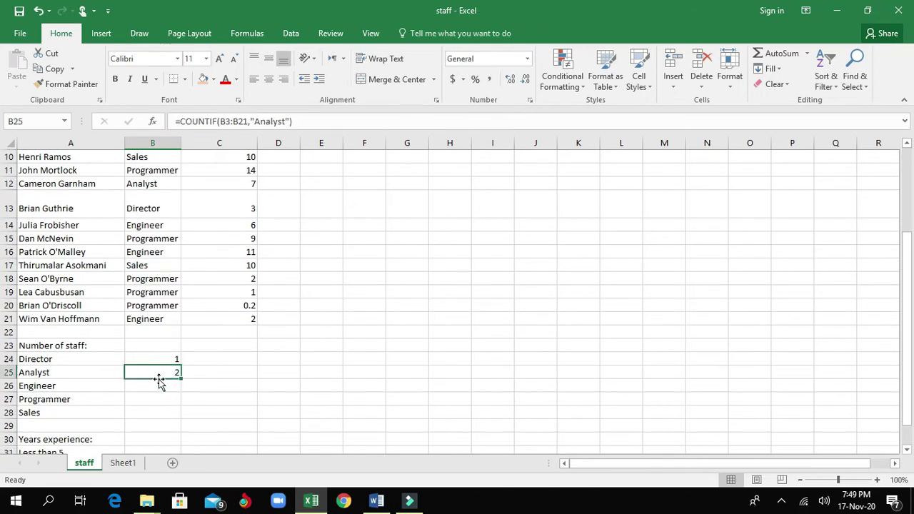
pyautogui.click(161, 385)
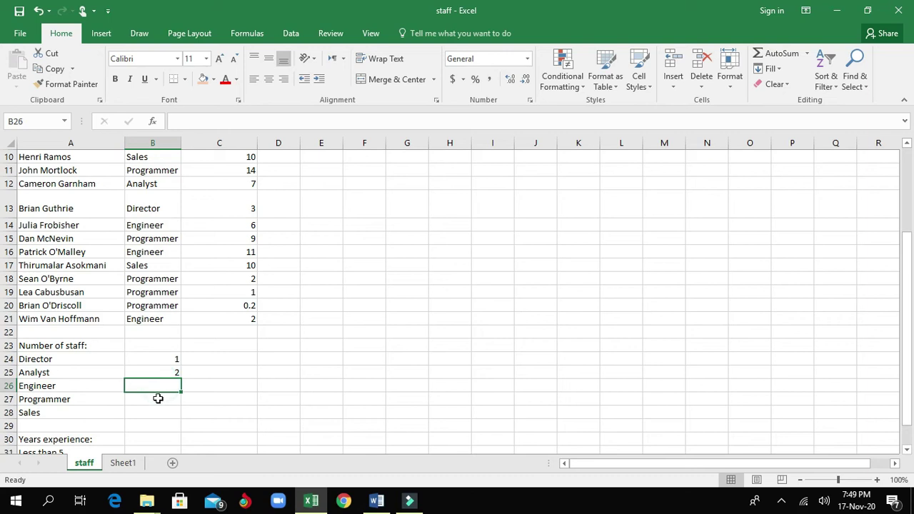
pyautogui.click(154, 403)
pyautogui.click(155, 412)
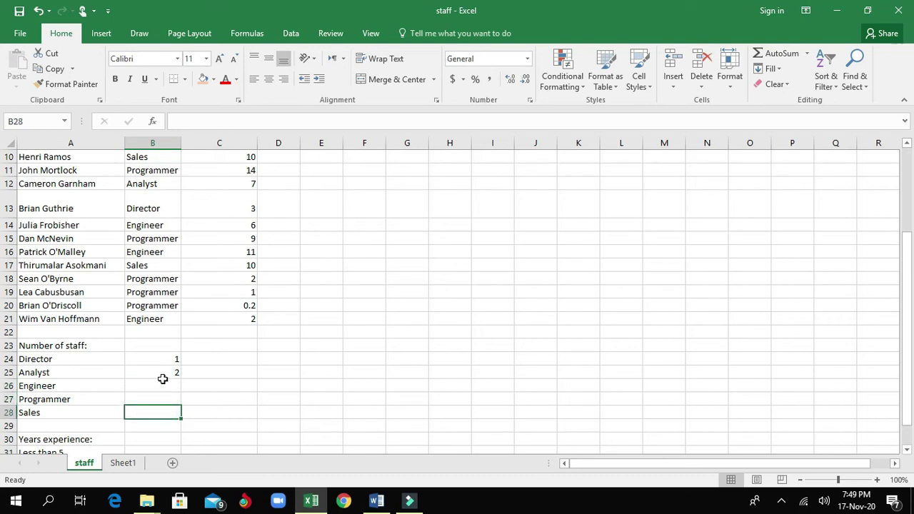
pyautogui.click(159, 372)
pyautogui.click(167, 357)
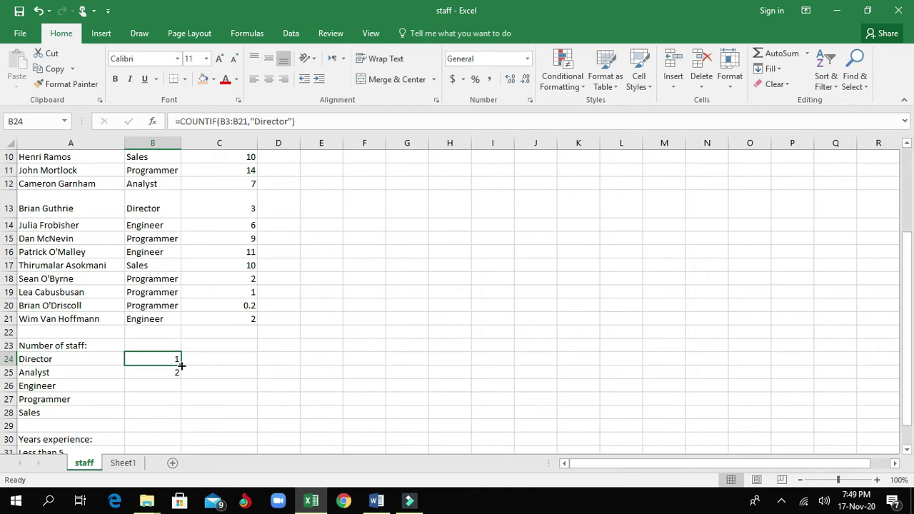
# Step: Fill B24's Director formula down to B28, then inspect its "Director" criterion
pyautogui.moveTo(182, 364); pyautogui.dragTo(184, 420)
pyautogui.click(157, 359)
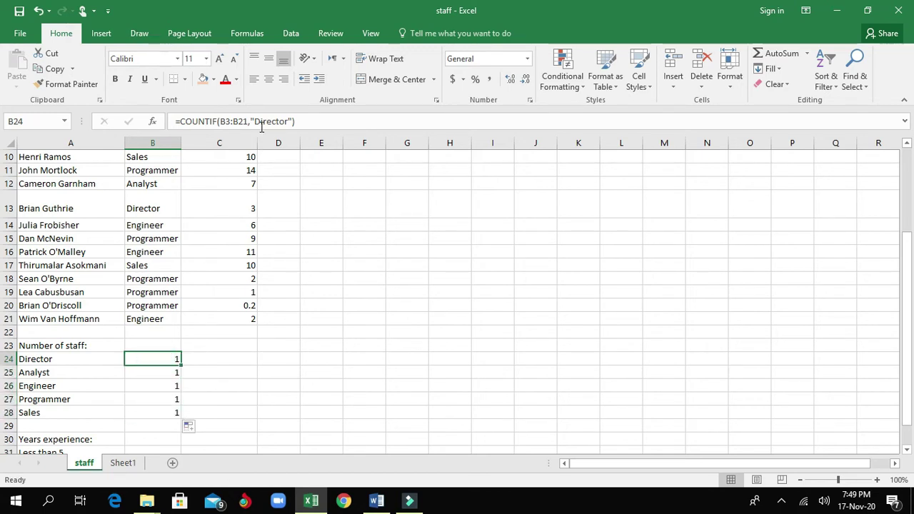
pyautogui.moveTo(250, 122); pyautogui.dragTo(289, 122)
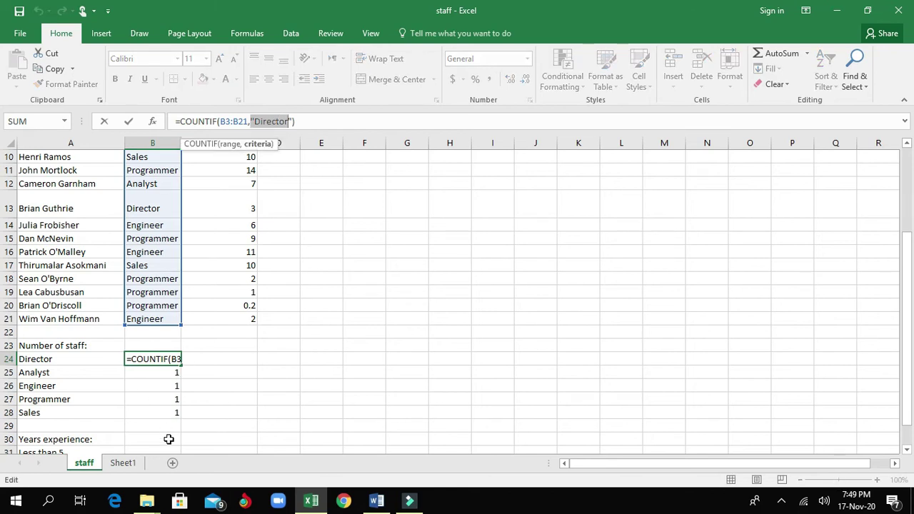
pyautogui.click(245, 372)
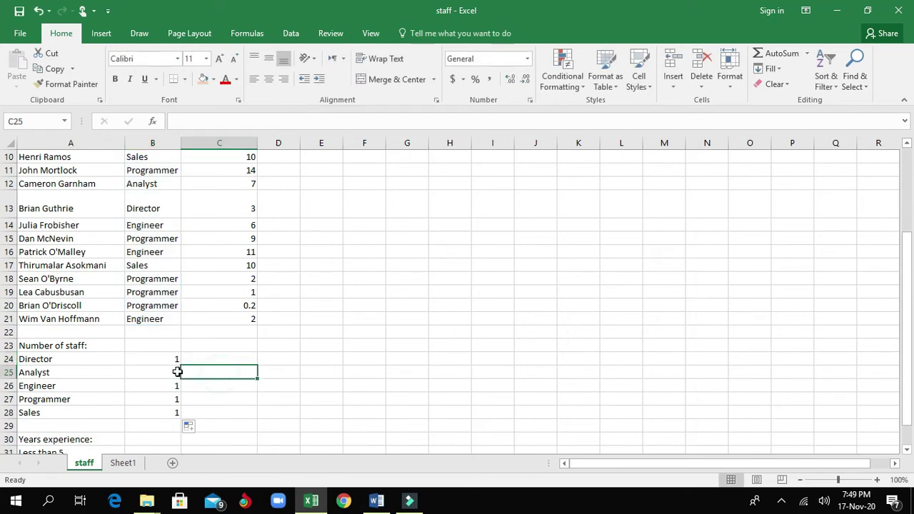
pyautogui.click(162, 353)
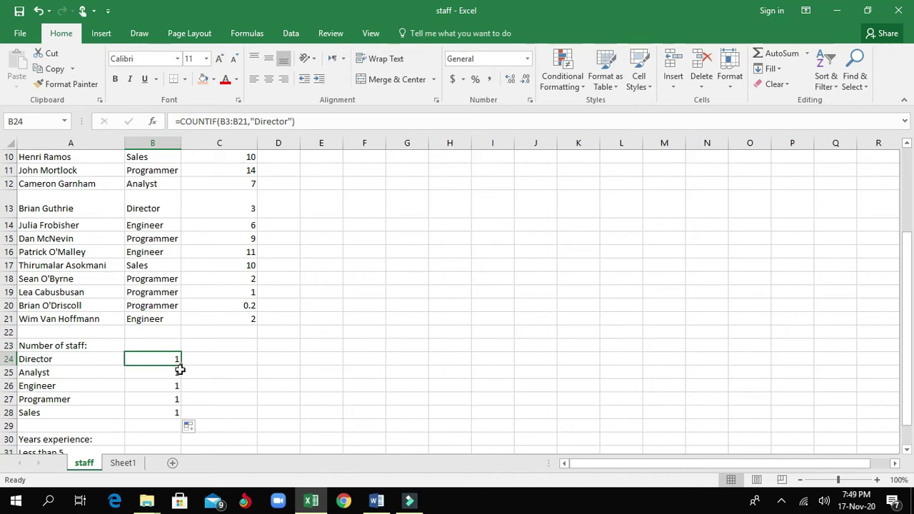
# Step: Turn on Show Formulas and autofit column B to read each COUNTIF in full
pyautogui.click(241, 34)
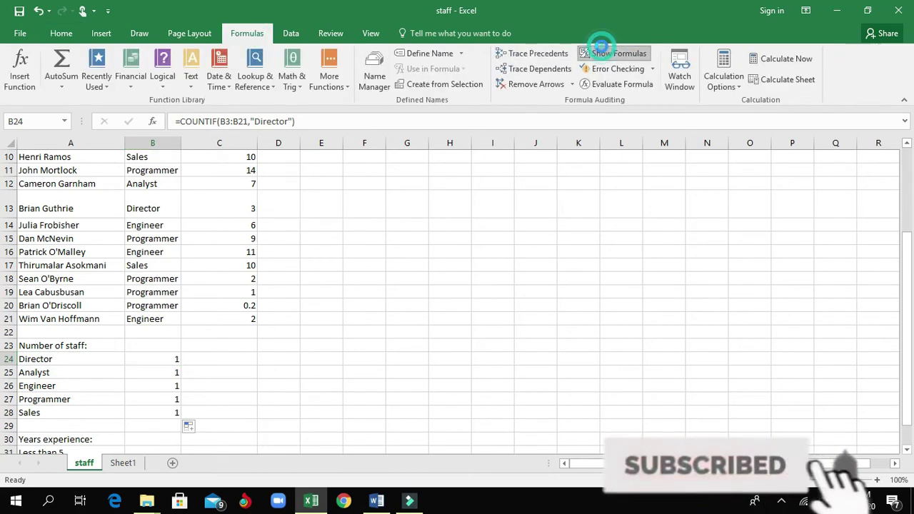
pyautogui.click(603, 49)
pyautogui.moveTo(347, 143); pyautogui.dragTo(347, 142)
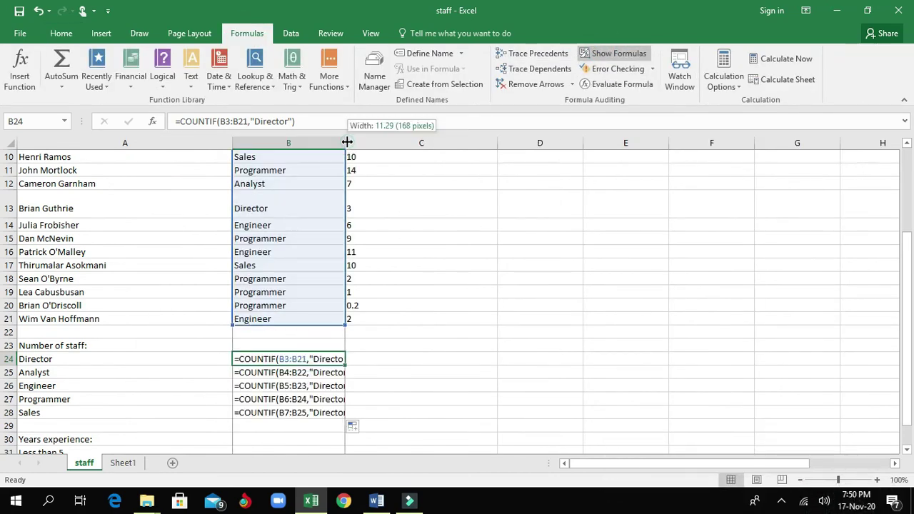
pyautogui.doubleClick(347, 142)
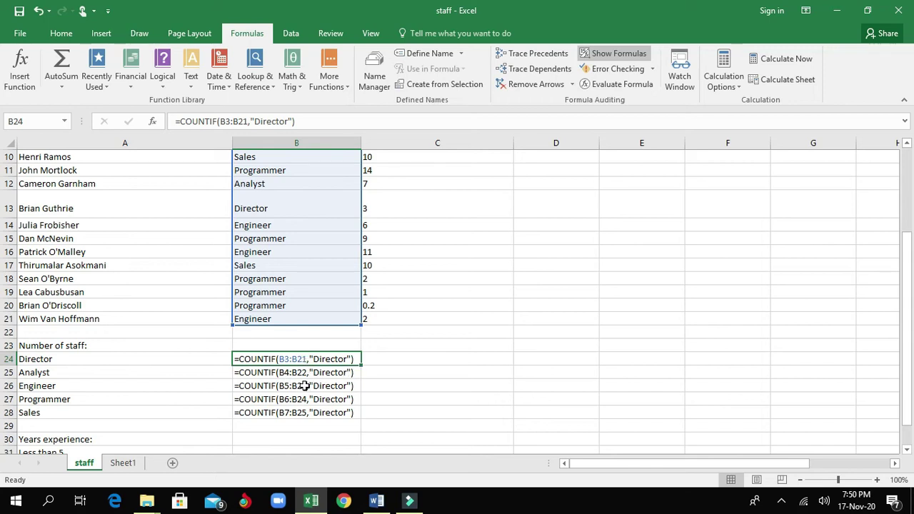
pyautogui.moveTo(906, 393); pyautogui.dragTo(908, 279)
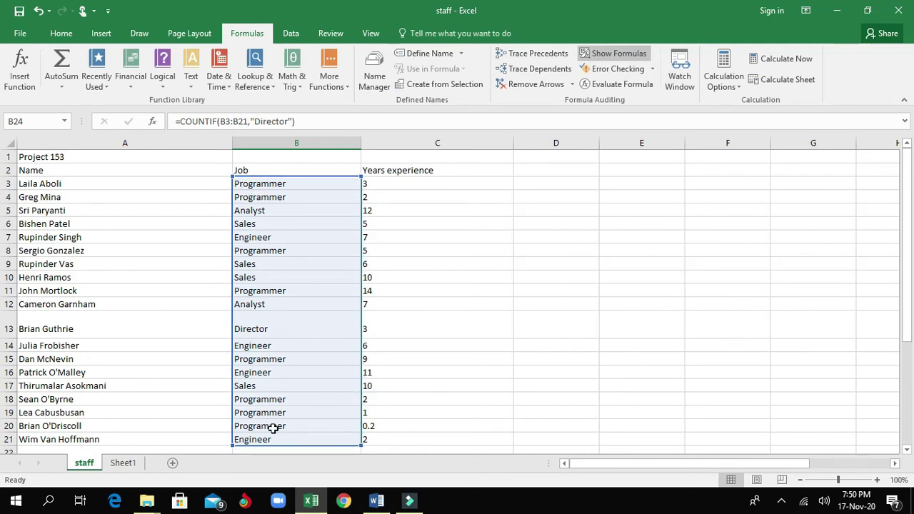
pyautogui.moveTo(908, 242); pyautogui.dragTo(907, 343)
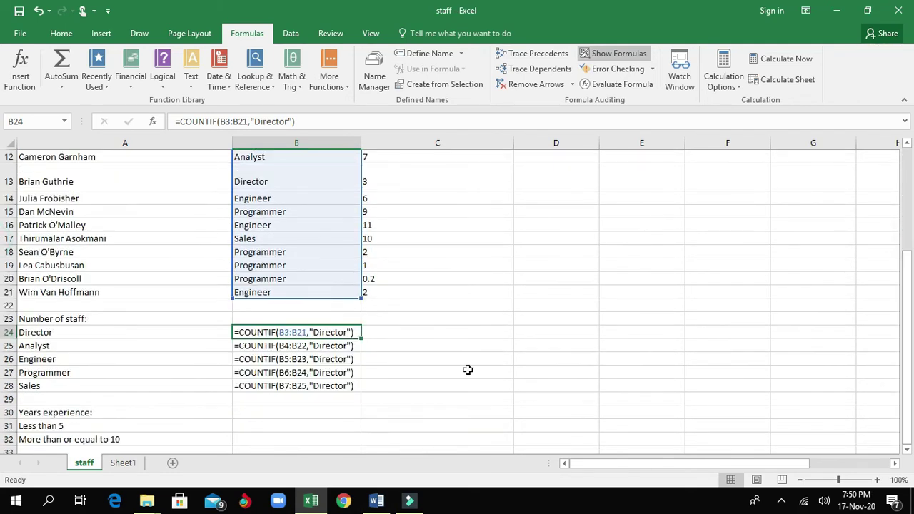
# Step: Edit B24's formula, selecting its B3:B21 range
pyautogui.click(336, 332)
pyautogui.doubleClick(293, 332)
pyautogui.moveTo(279, 332); pyautogui.dragTo(308, 332)
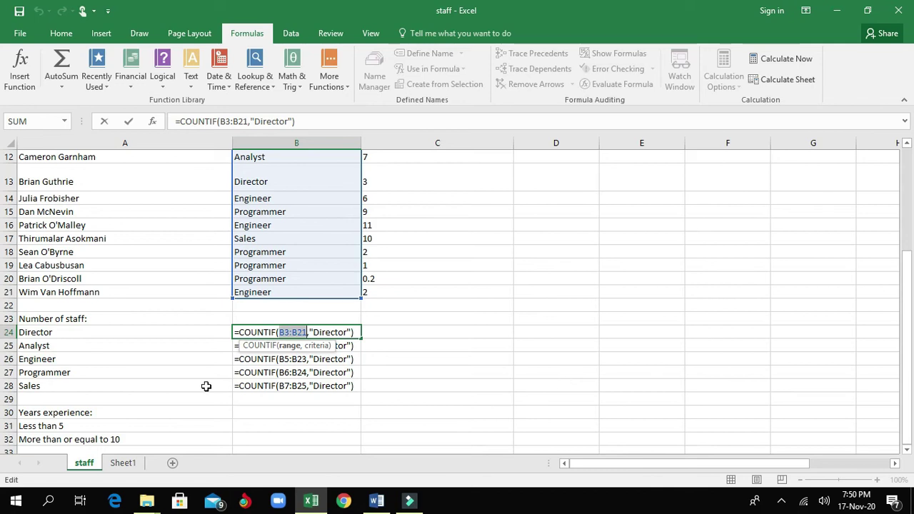
# Step: Change B24 to =COUNTIF($B$3:$B$21,A24) with an absolute range and A24 criterion
pyautogui.click(282, 332)
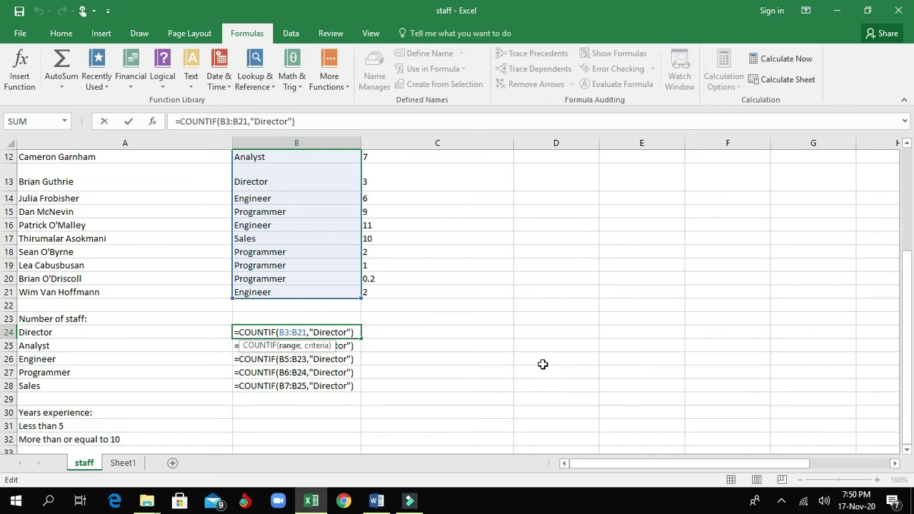
pyautogui.write('$')
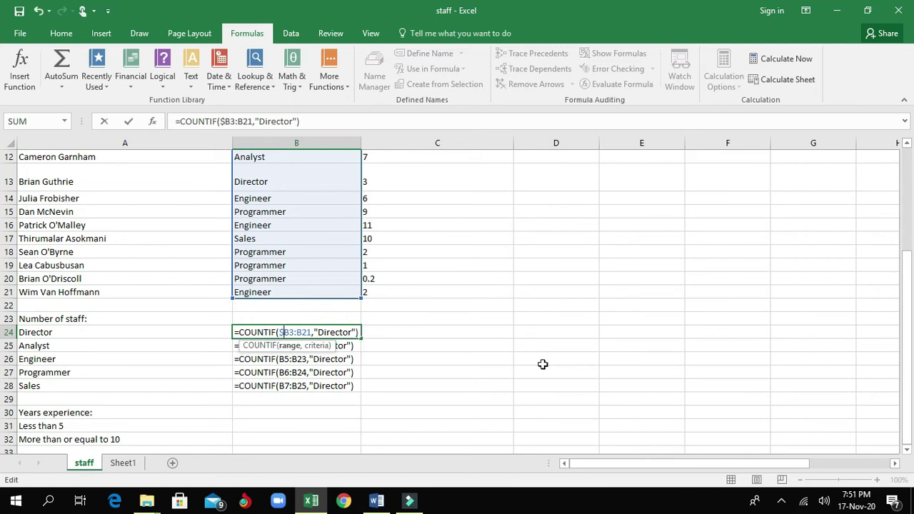
pyautogui.click(291, 332)
pyautogui.write('$B')
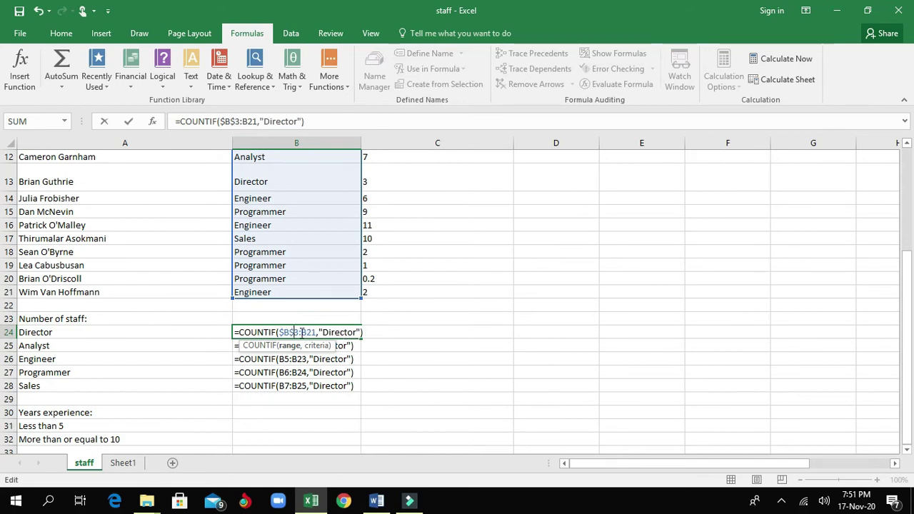
pyautogui.write('$')
pyautogui.click(312, 332)
pyautogui.write('$B$')
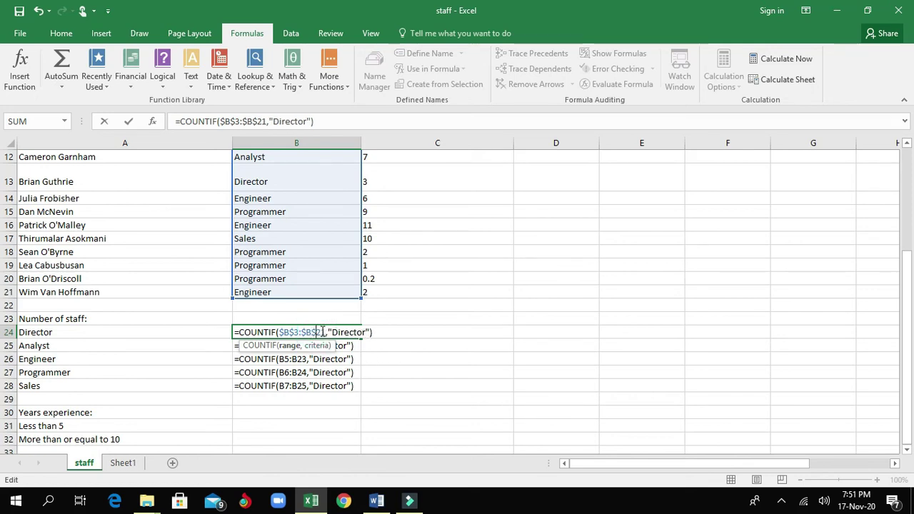
pyautogui.moveTo(329, 332); pyautogui.dragTo(357, 332)
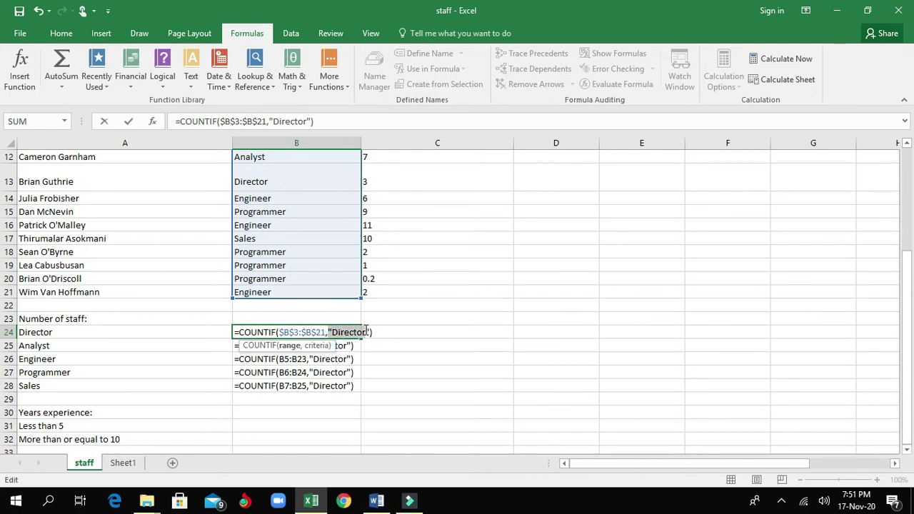
pyautogui.click(68, 333)
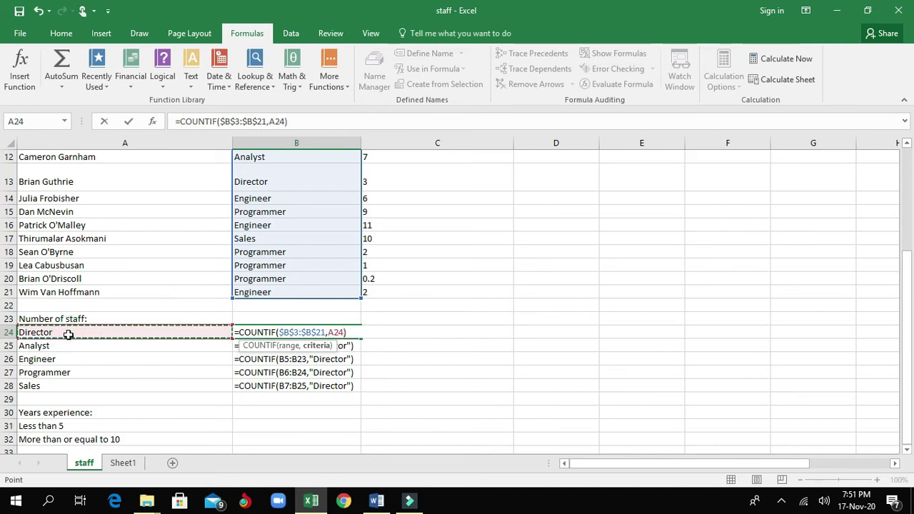
pyautogui.press('Return')
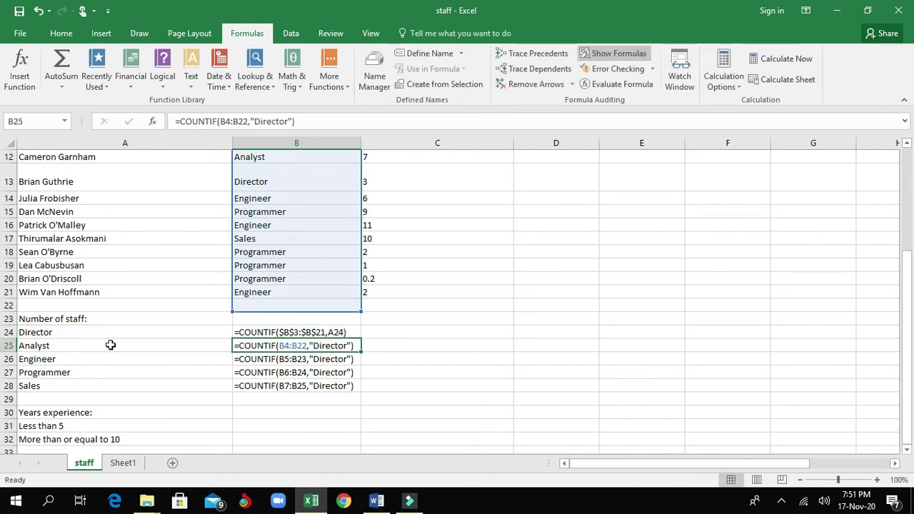
# Step: Turn off Show Formulas and fill B24's formula down to B28
pyautogui.click(336, 332)
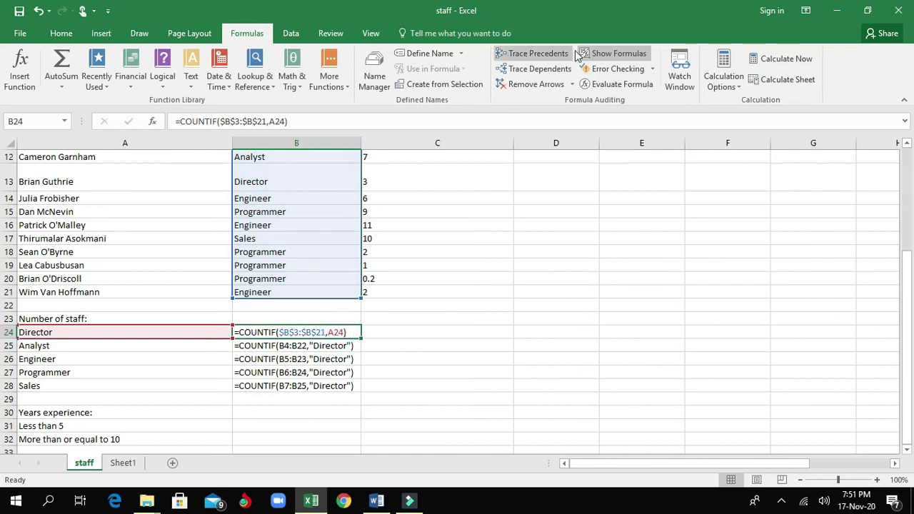
pyautogui.click(613, 56)
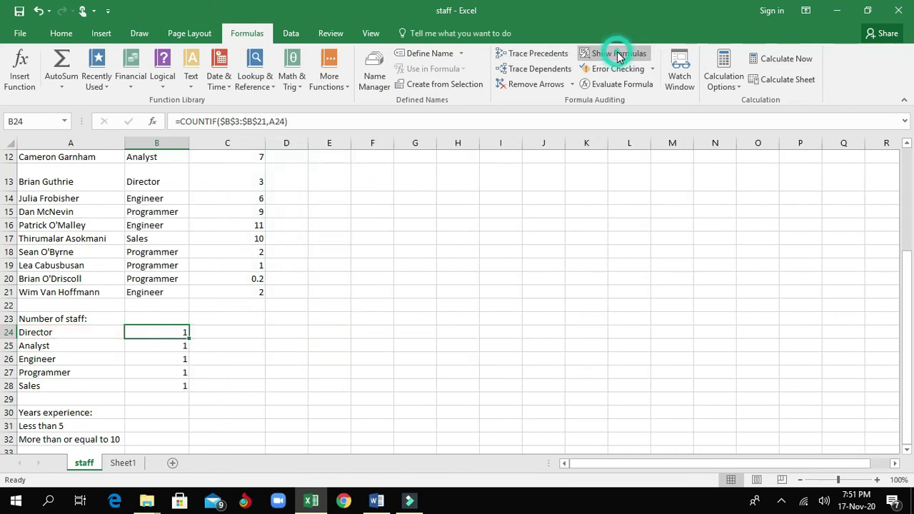
pyautogui.doubleClick(191, 339)
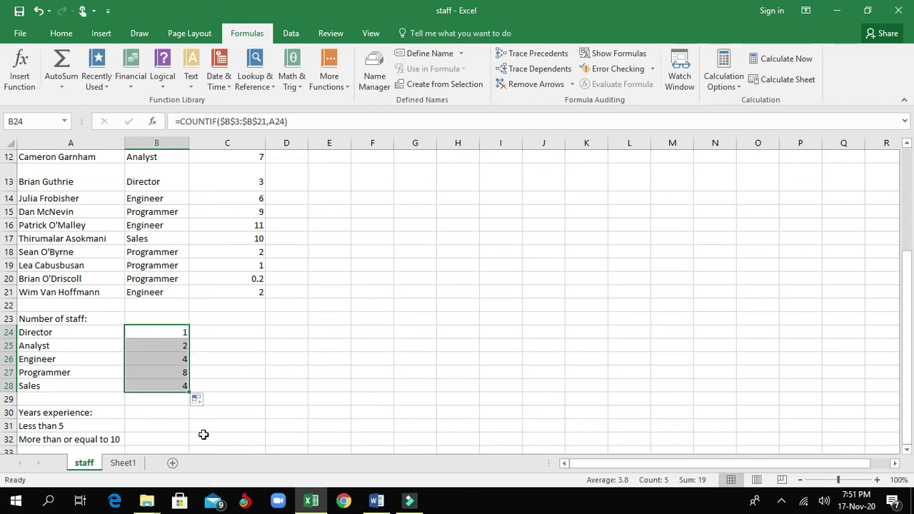
pyautogui.click(154, 335)
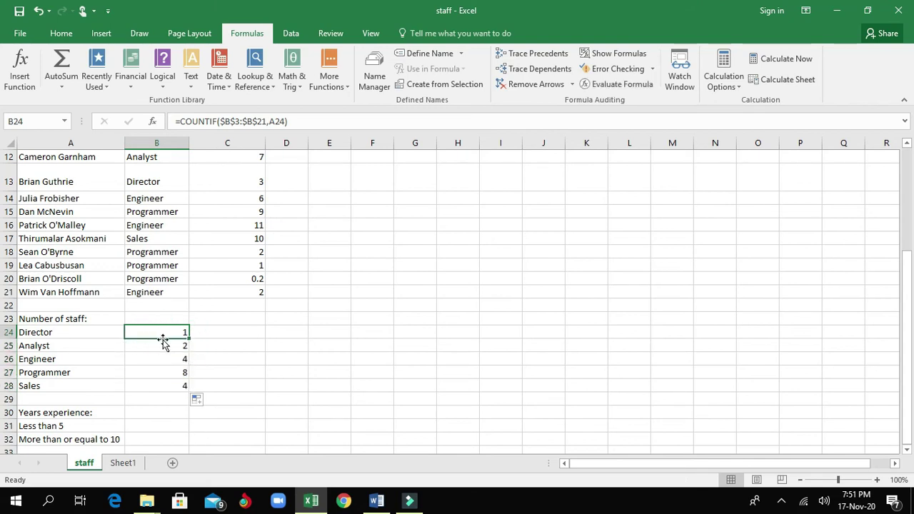
pyautogui.click(164, 345)
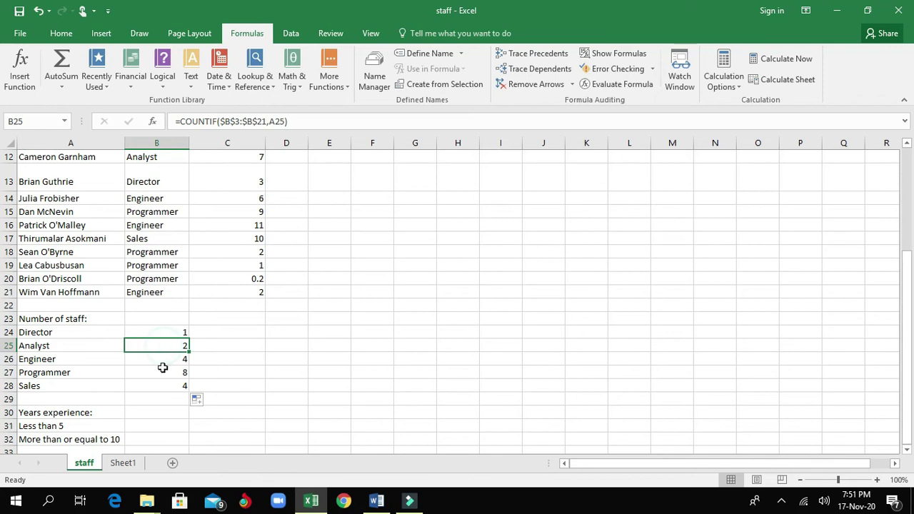
pyautogui.click(163, 359)
pyautogui.click(155, 372)
pyautogui.click(153, 384)
pyautogui.scroll(2, 267, 367)
pyautogui.scroll(-2, 265, 367)
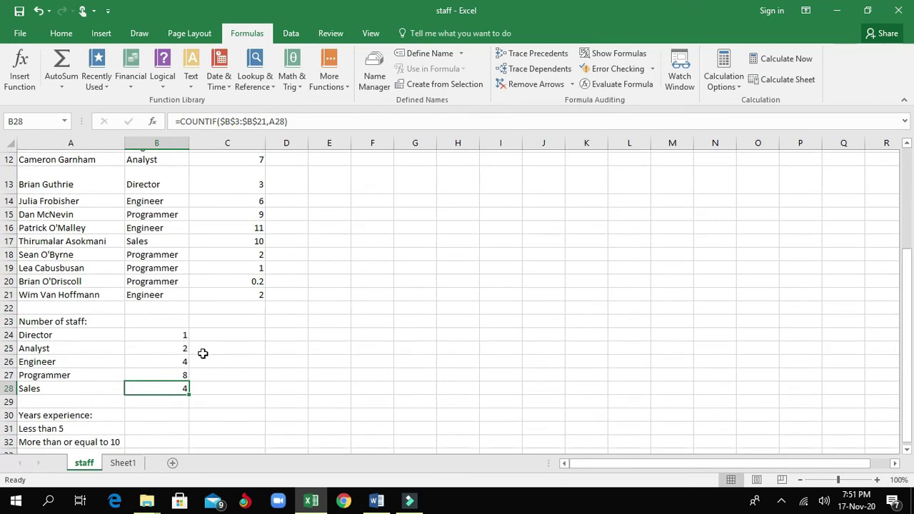
pyautogui.click(175, 333)
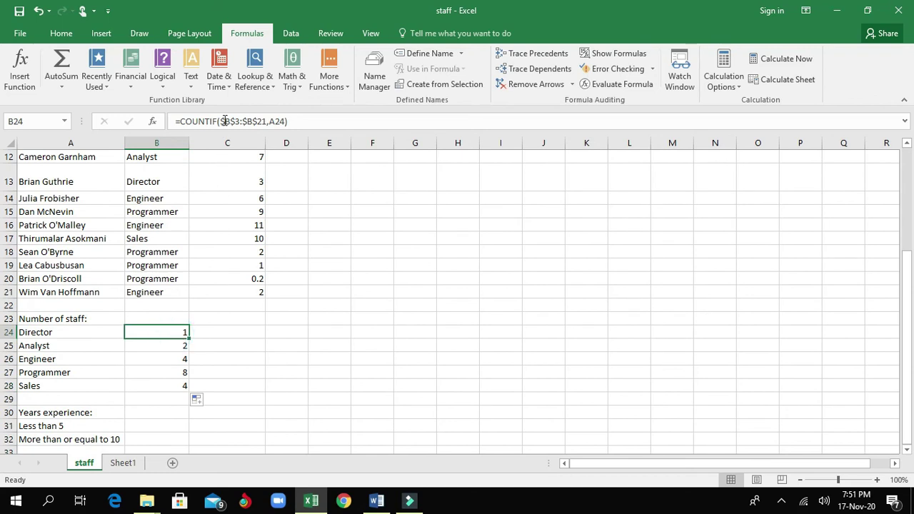
pyautogui.moveTo(221, 122); pyautogui.dragTo(265, 121)
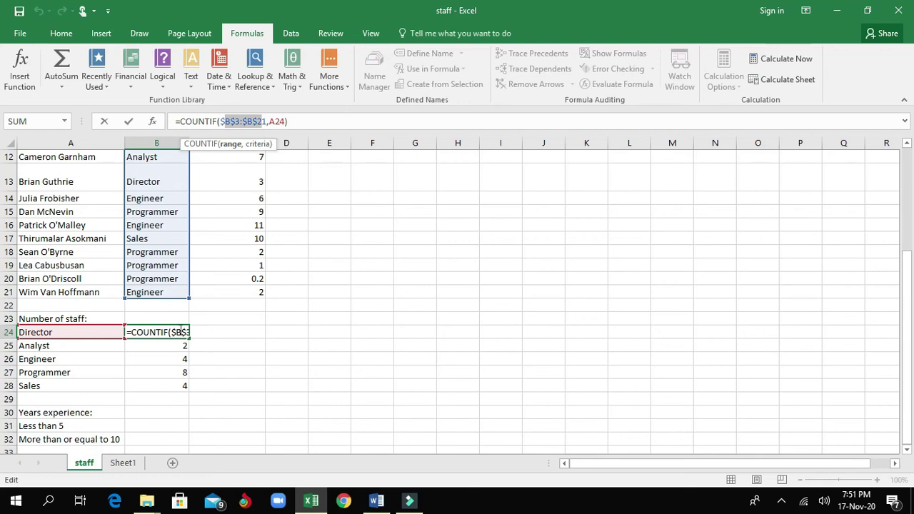
pyautogui.hotkey('ctrl', 'Return')
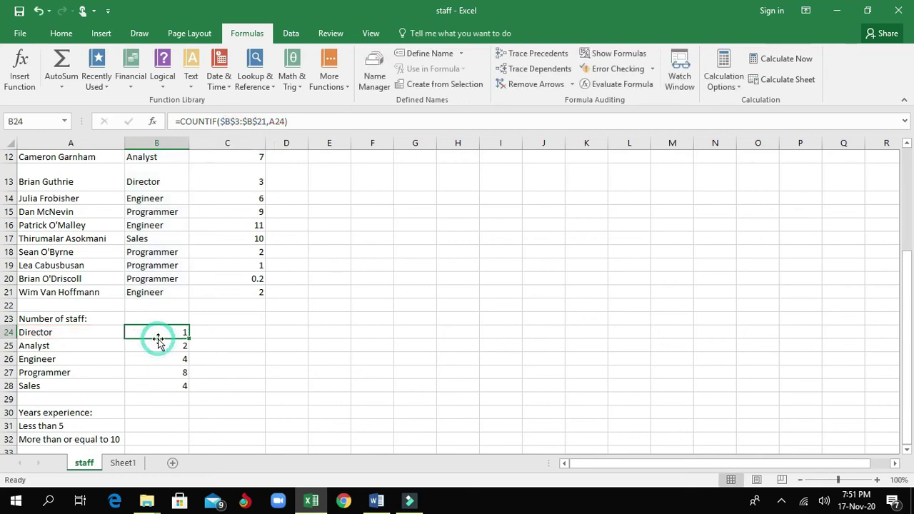
pyautogui.click(160, 344)
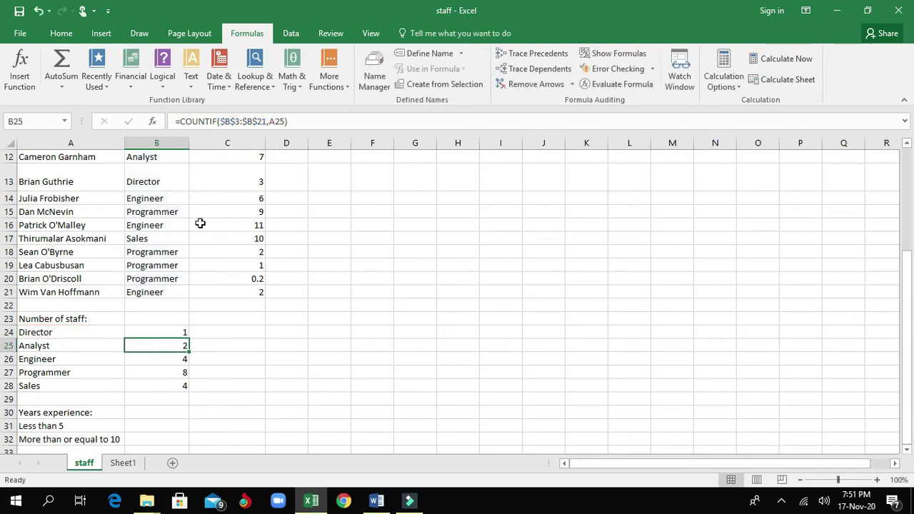
pyautogui.click(37, 346)
pyautogui.click(40, 359)
pyautogui.click(53, 374)
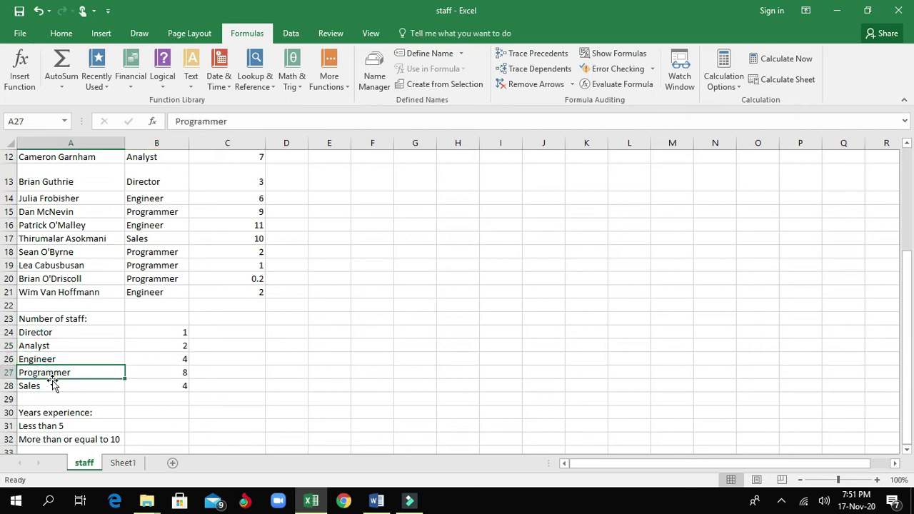
pyautogui.click(52, 385)
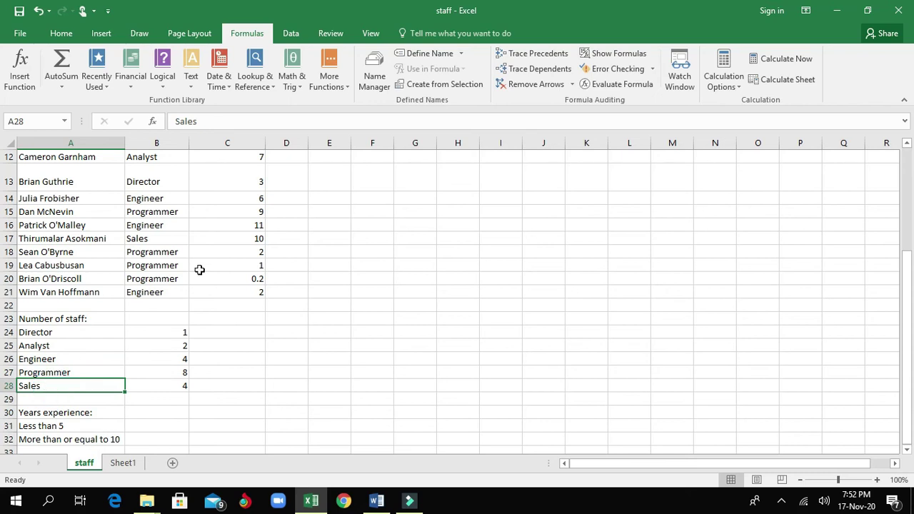
pyautogui.click(167, 386)
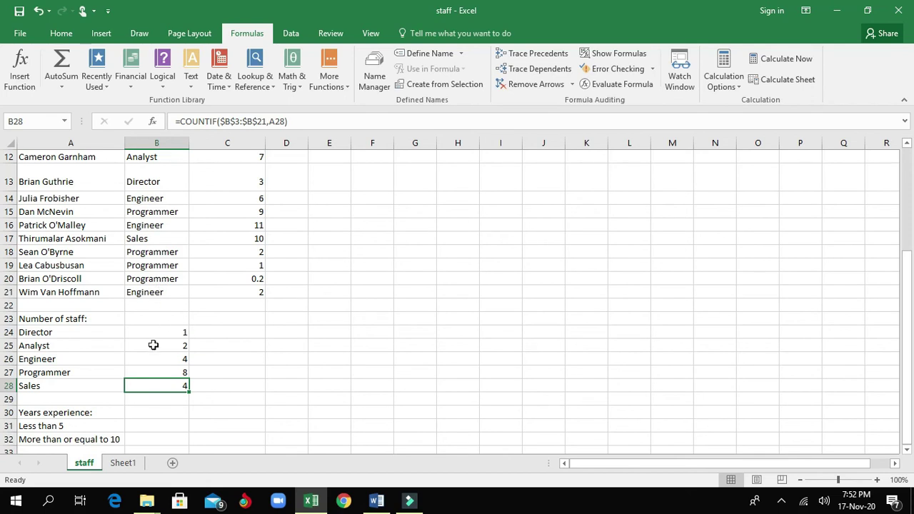
# Step: Review the B3:B21 job list, the Director to Engineer labels and B24's formula
pyautogui.moveTo(166, 330); pyautogui.dragTo(170, 359)
pyautogui.scroll(4, 235, 333)
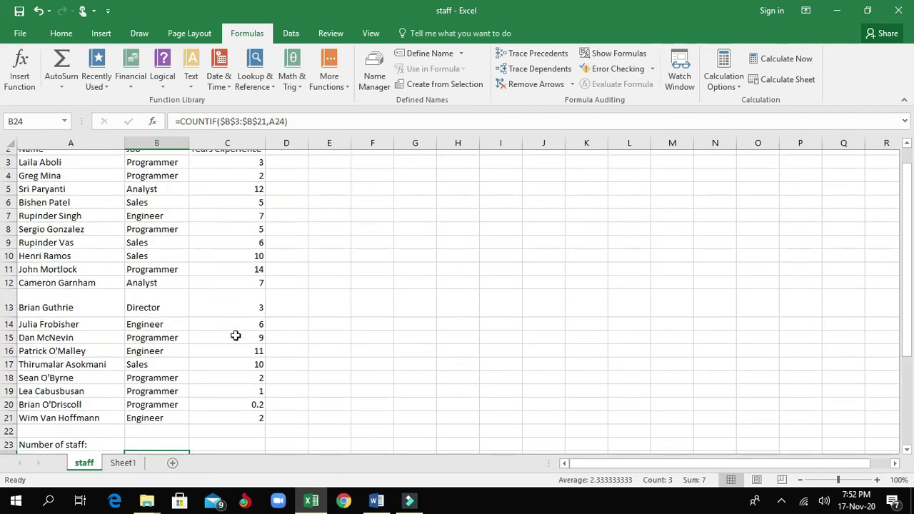
pyautogui.moveTo(169, 188); pyautogui.dragTo(158, 442)
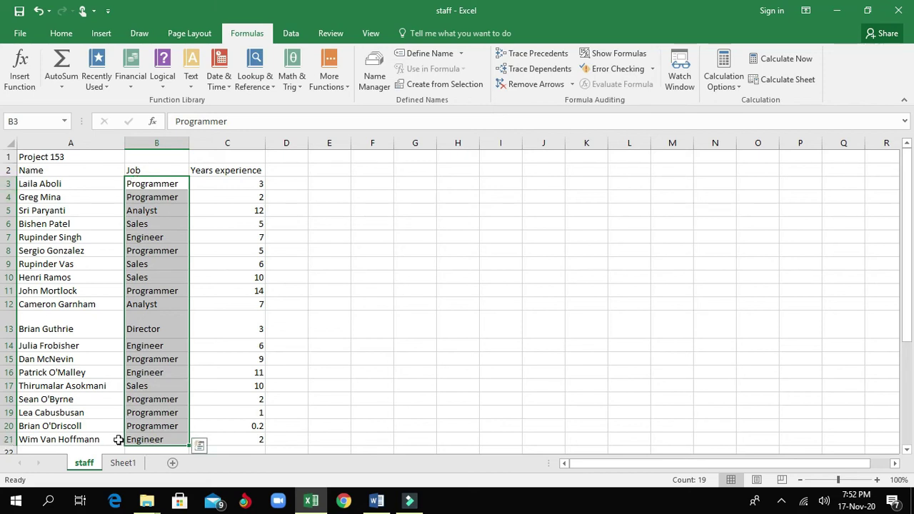
pyautogui.scroll(-2, 648, 381)
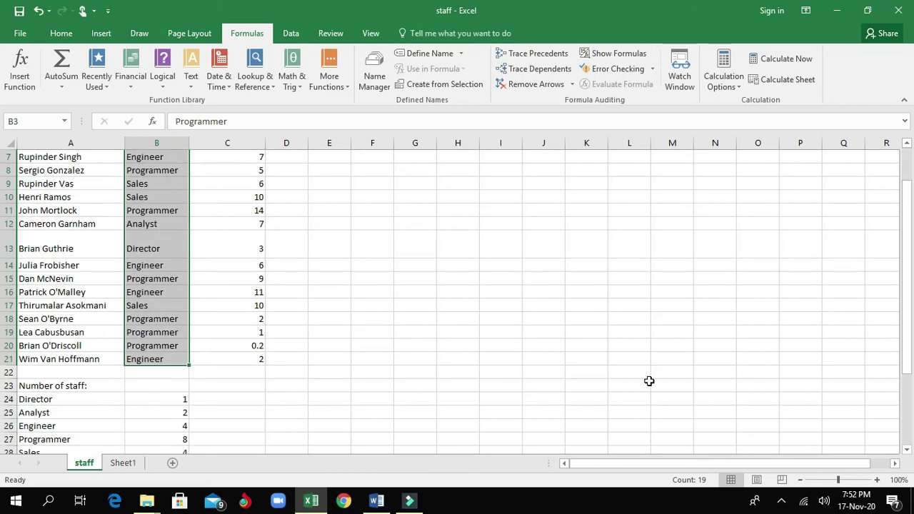
pyautogui.scroll(-2, 648, 381)
pyautogui.click(53, 321)
pyautogui.click(55, 334)
pyautogui.click(55, 347)
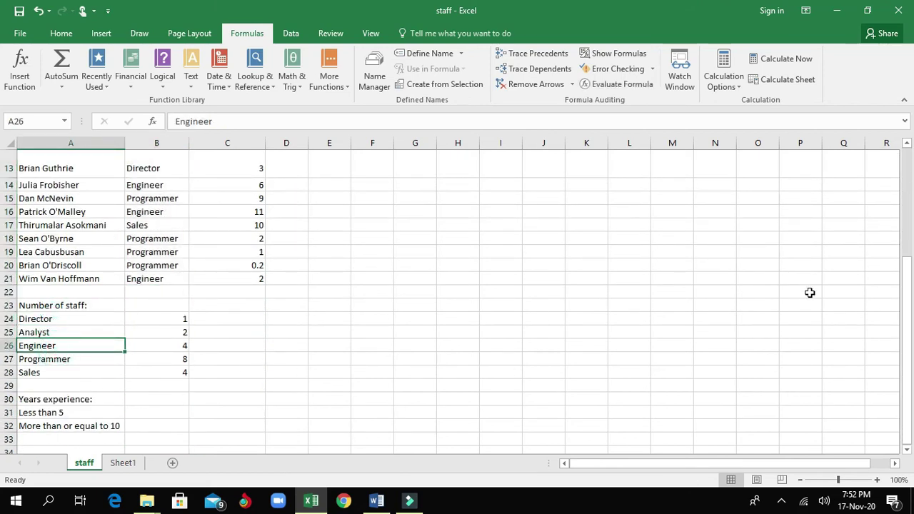
pyautogui.click(141, 316)
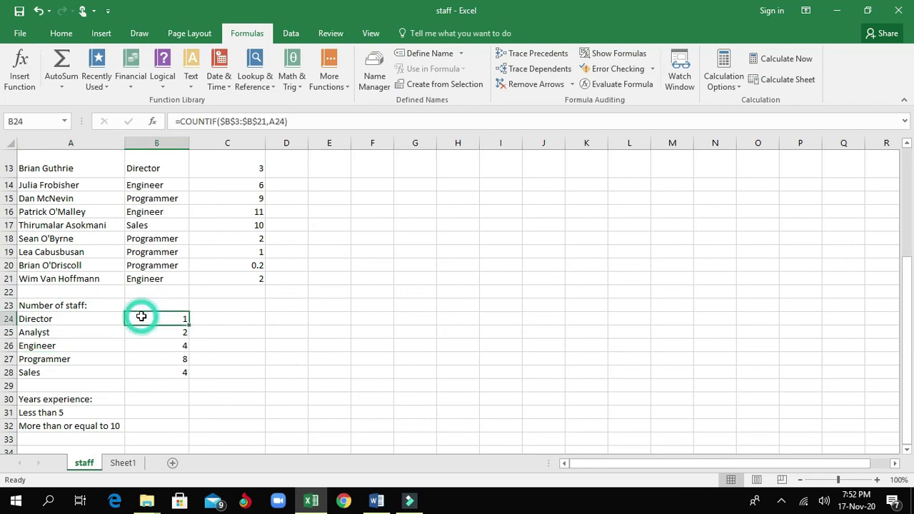
# Step: Toggle Show Formulas off so counts 1, 2, 4, 8, 4 display, then select B31
pyautogui.click(612, 54)
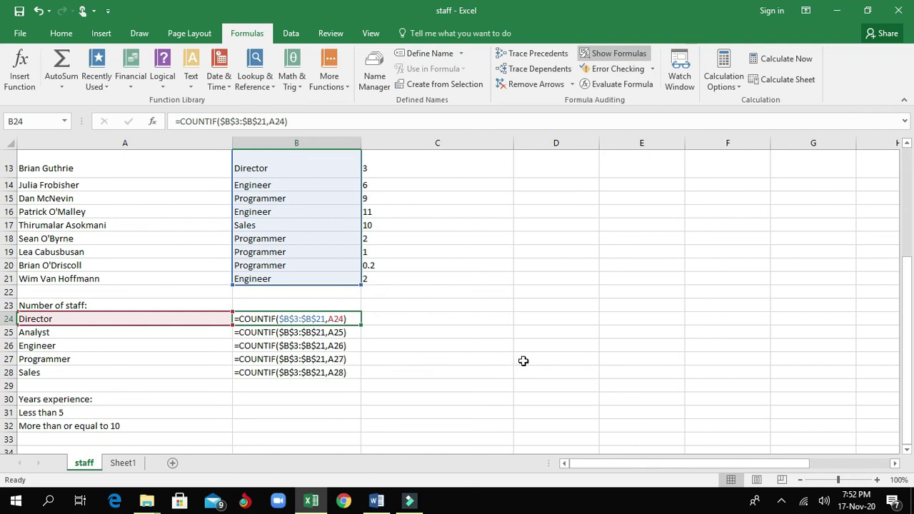
pyautogui.click(629, 55)
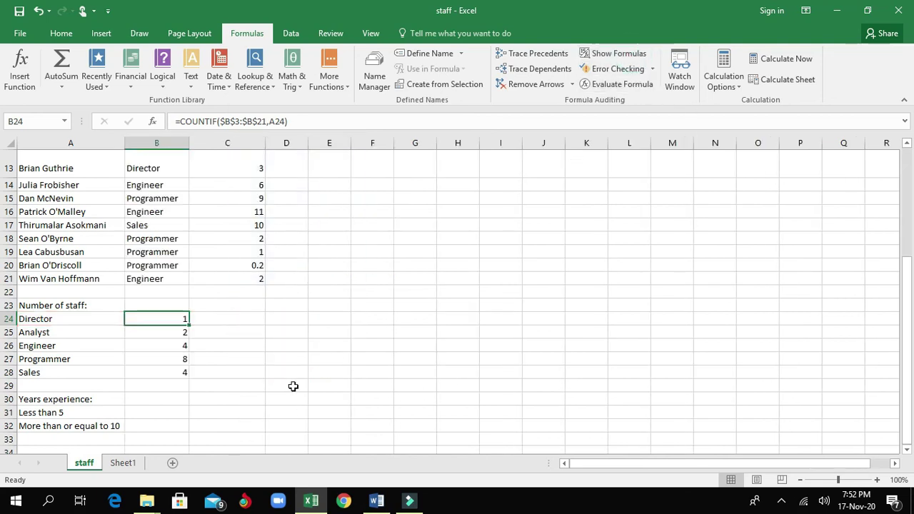
pyautogui.click(155, 414)
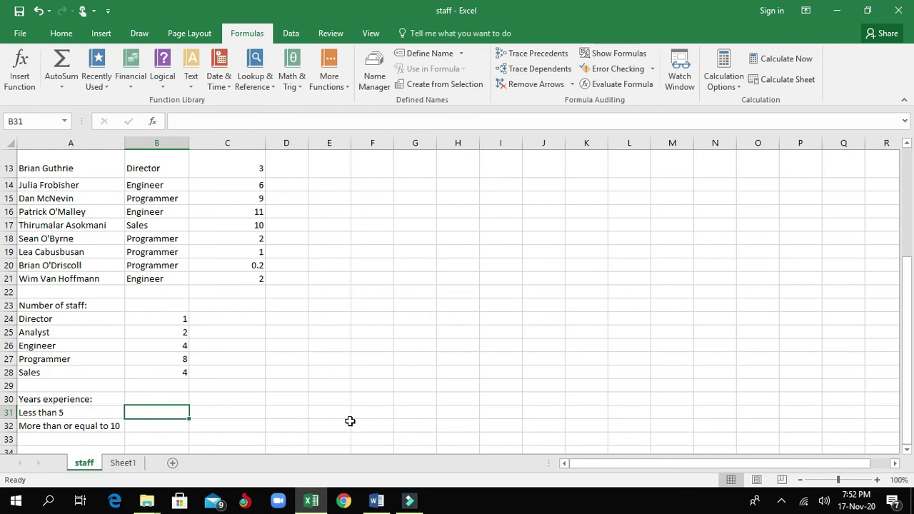
# Step: Start a formula in B31 referencing the years-experience column, then abandon it
pyautogui.write('=')
pyautogui.moveTo(912, 307); pyautogui.dragTo(913, 319)
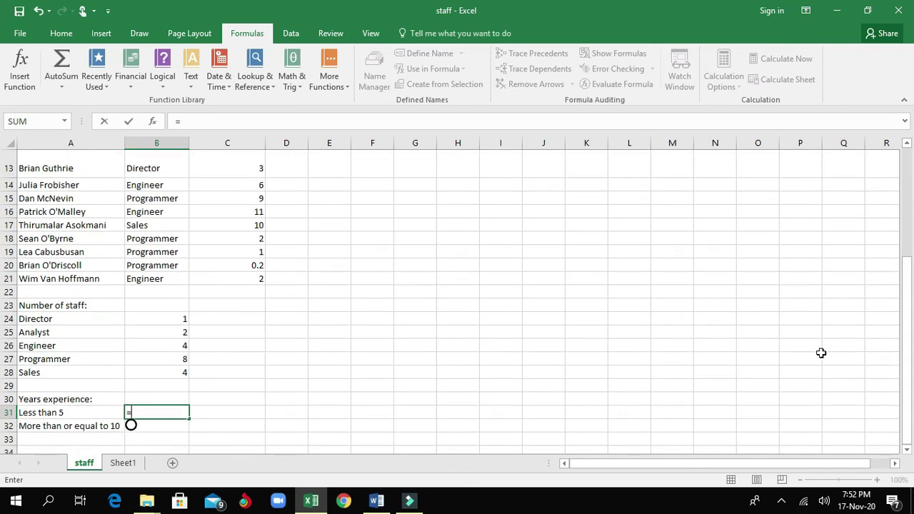
pyautogui.moveTo(912, 361); pyautogui.dragTo(909, 264)
pyautogui.click(255, 180)
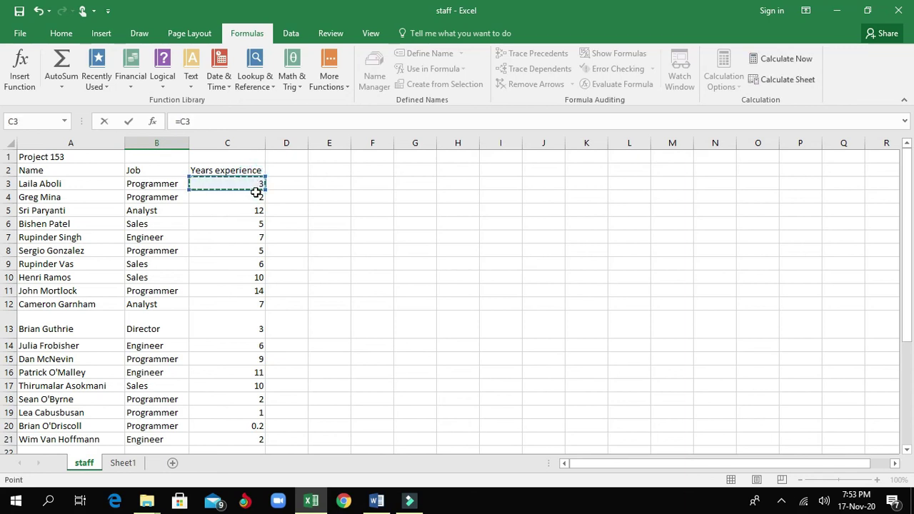
pyautogui.press('Escape')
# Step: Enter =COUNTIF(C3:C21,"<5") in B31 to count staff under 5 years, giving 7
pyautogui.moveTo(906, 310); pyautogui.dragTo(905, 313)
pyautogui.write('=')
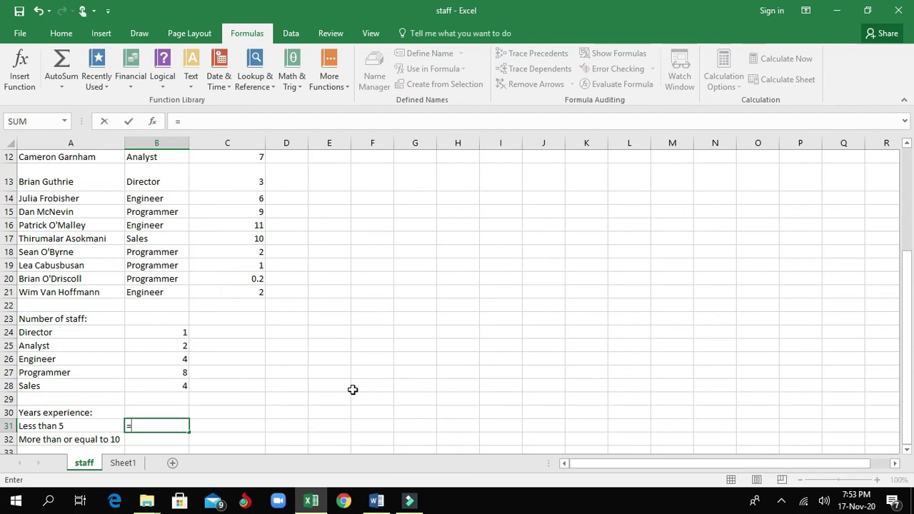
pyautogui.write('counti')
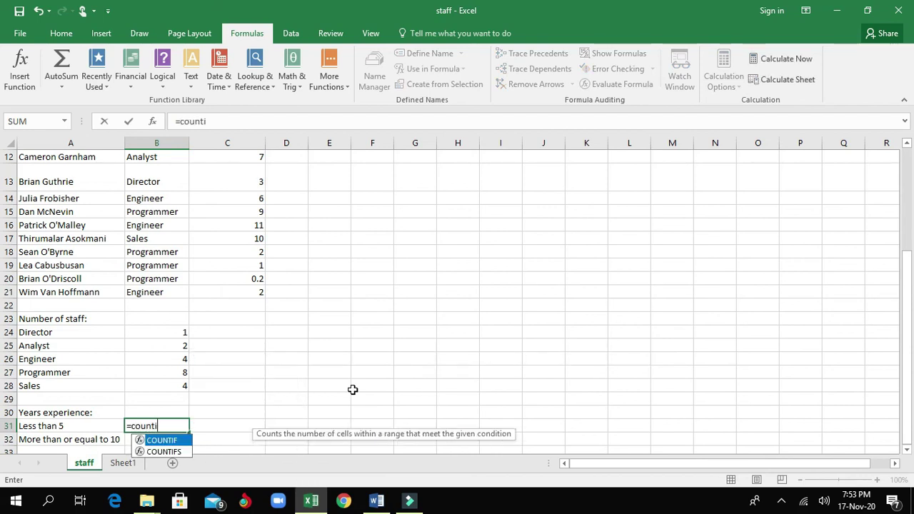
pyautogui.write('f(')
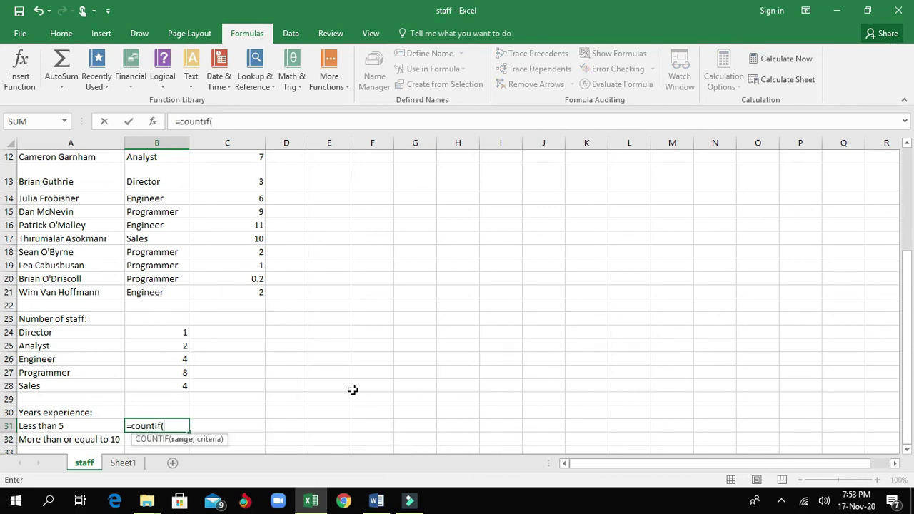
pyautogui.moveTo(909, 341); pyautogui.dragTo(909, 225)
pyautogui.moveTo(909, 187); pyautogui.dragTo(909, 187)
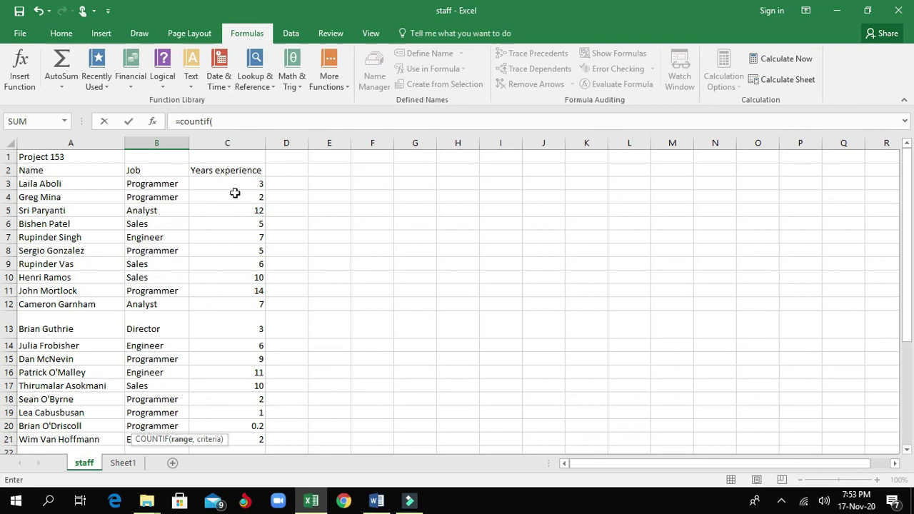
pyautogui.moveTo(241, 181); pyautogui.dragTo(257, 439)
pyautogui.moveTo(905, 205); pyautogui.dragTo(898, 307)
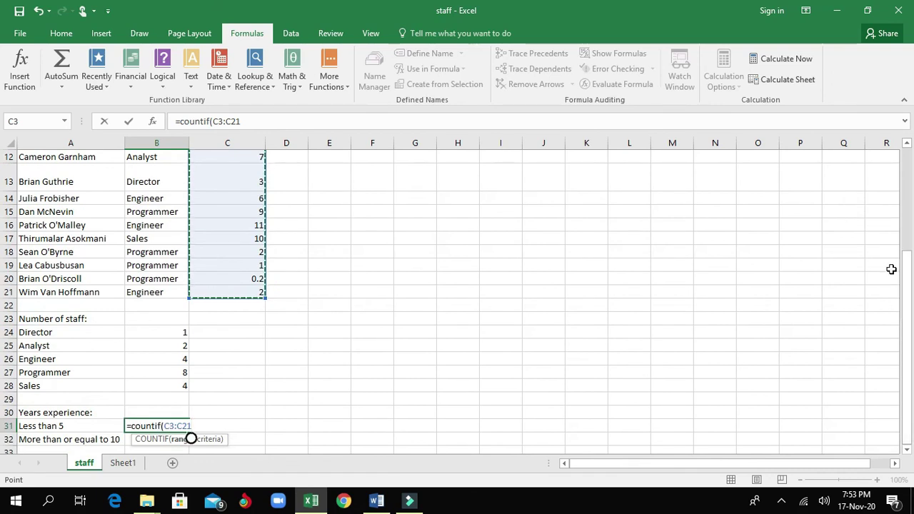
pyautogui.write(',')
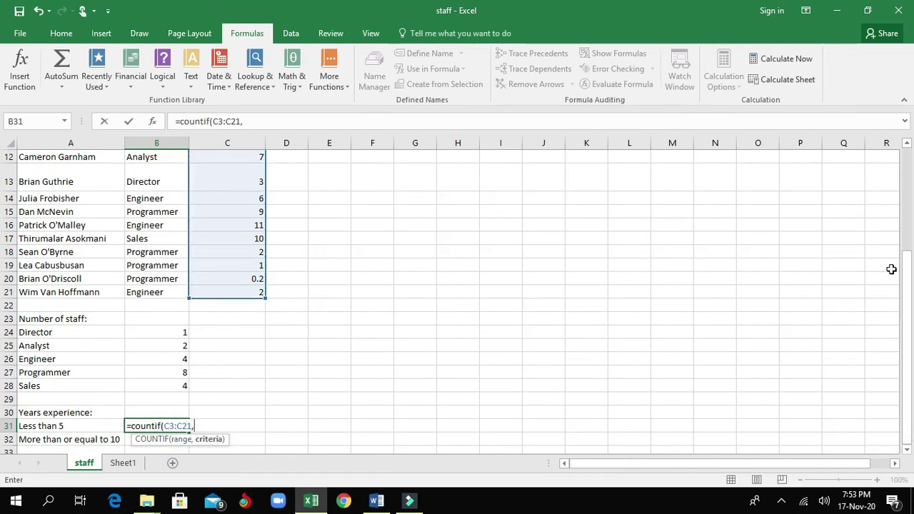
pyautogui.moveTo(906, 310); pyautogui.dragTo(907, 316)
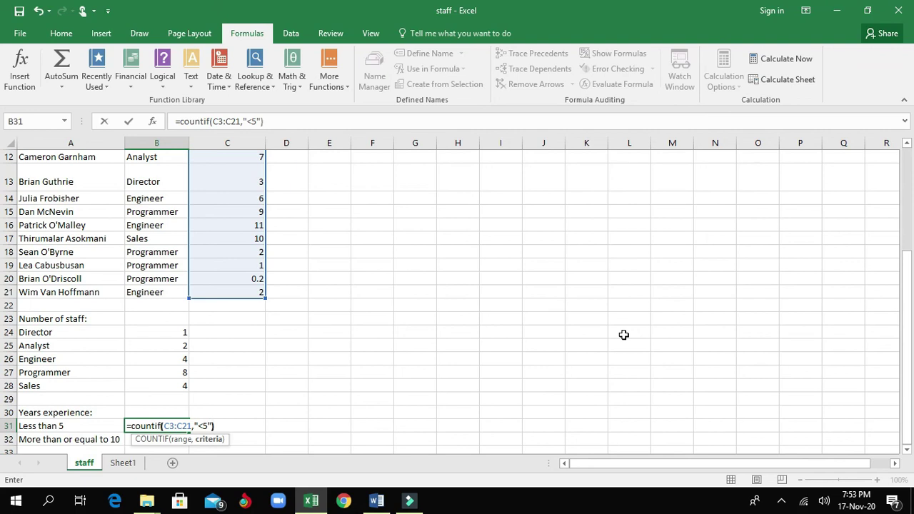
pyautogui.press('Return')
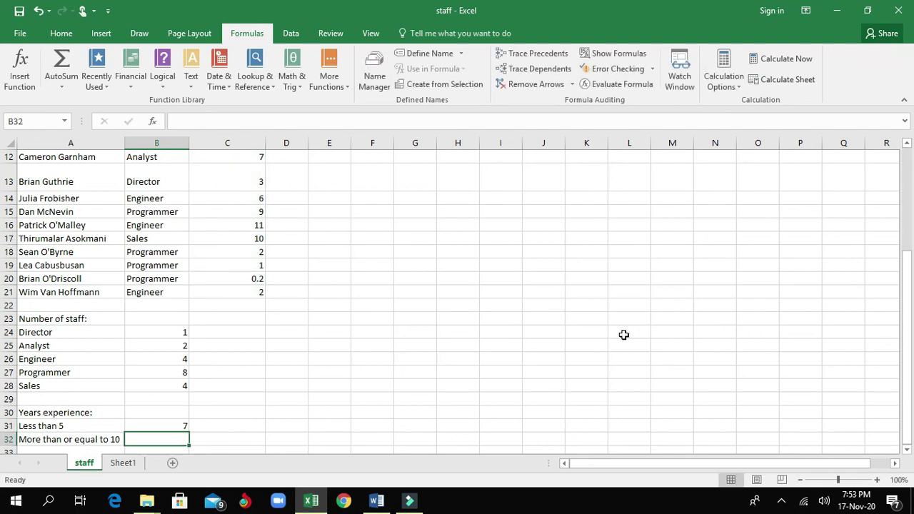
# Step: Check the finished less-than-5 years formula in B31
pyautogui.click(179, 425)
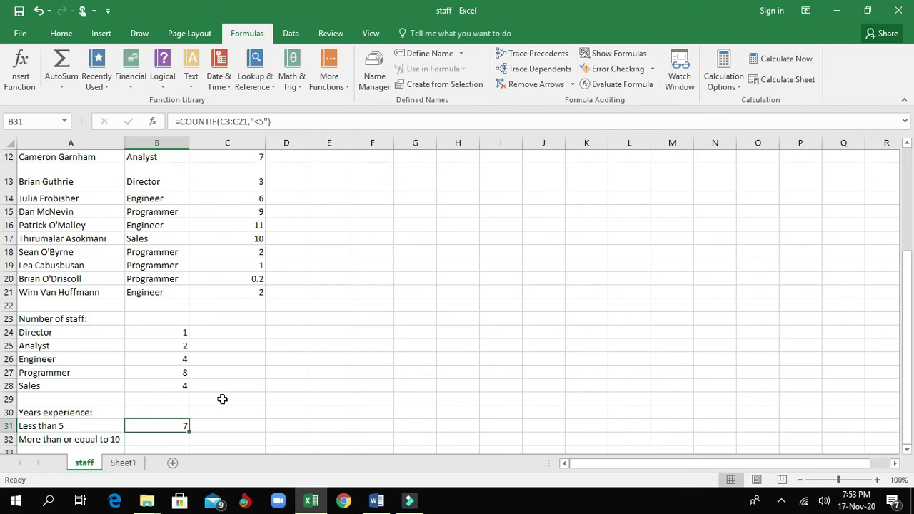
pyautogui.scroll(1, 249, 396)
pyautogui.scroll(3, 249, 396)
pyautogui.scroll(-7, 249, 393)
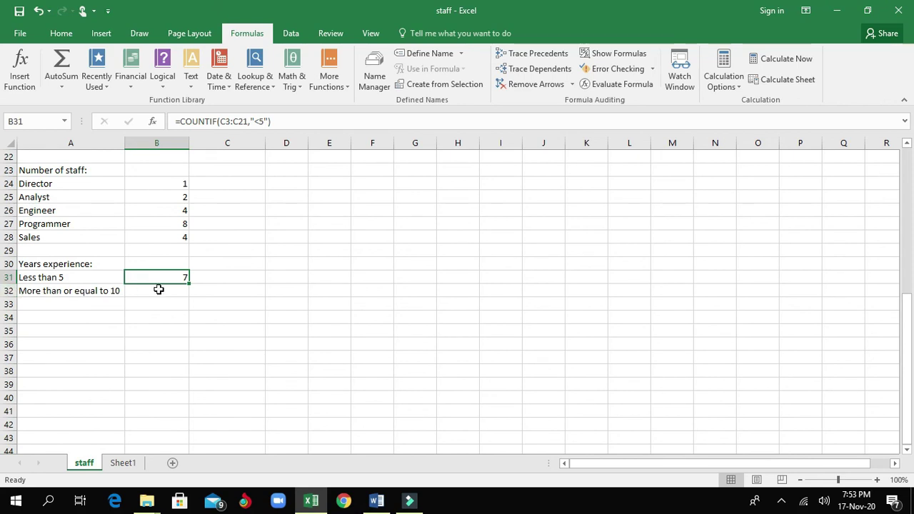
# Step: Enter =COUNTIF(C3:C21,">=10") in B32 to count staff with 10+ years, giving 5
pyautogui.click(158, 289)
pyautogui.write('=')
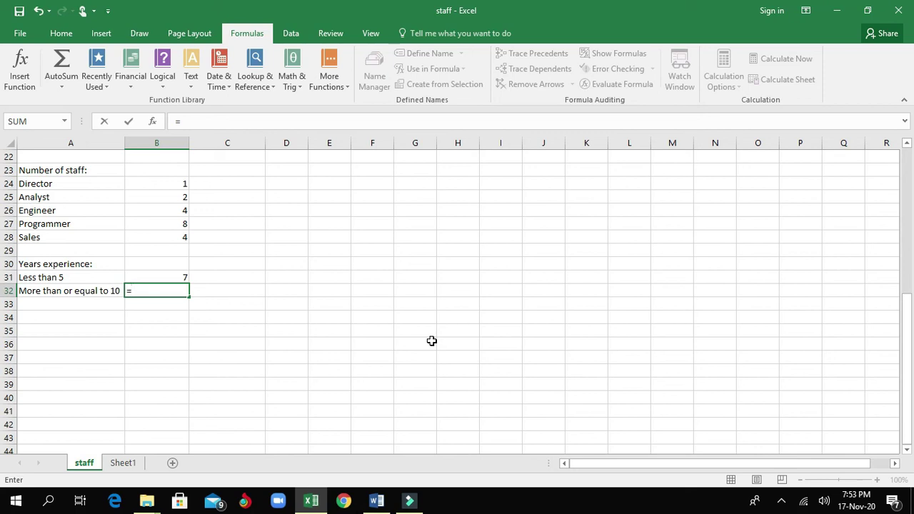
pyautogui.write('countif')
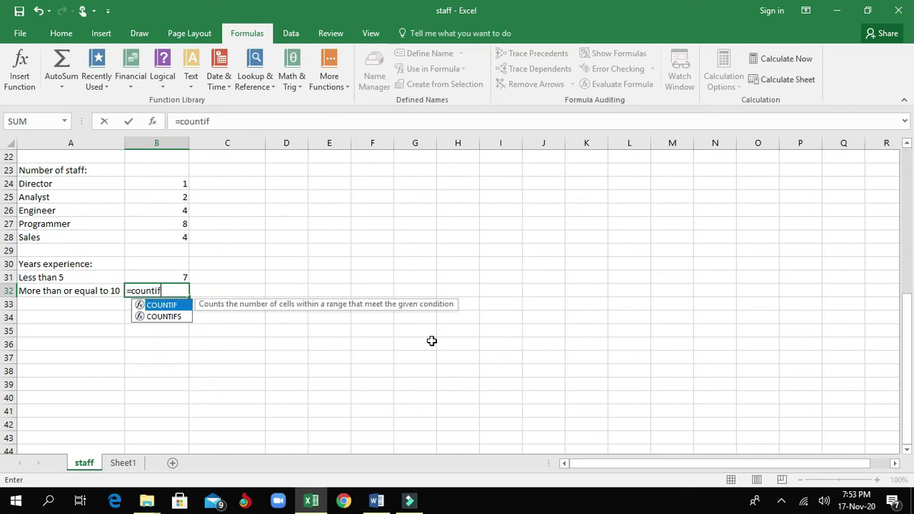
pyautogui.write('(')
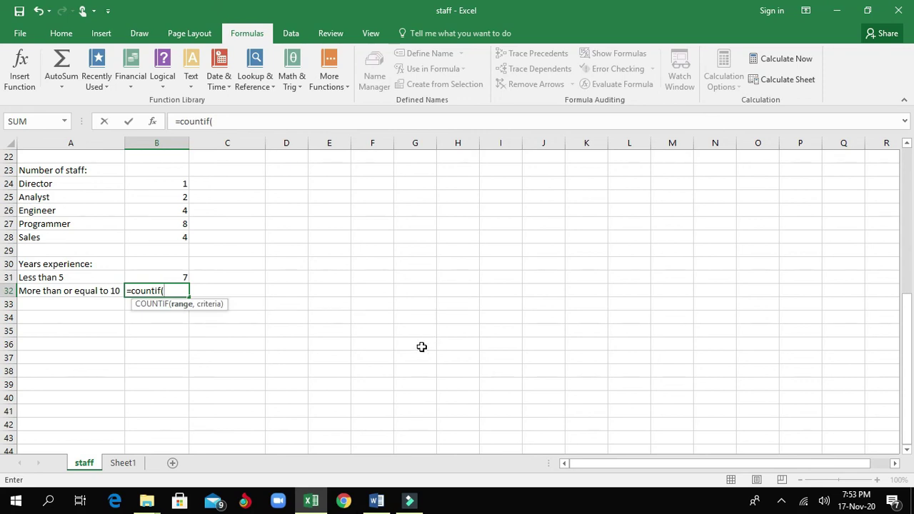
pyautogui.moveTo(905, 328); pyautogui.dragTo(905, 171)
pyautogui.moveTo(245, 169); pyautogui.dragTo(267, 419)
pyautogui.moveTo(221, 168); pyautogui.dragTo(237, 422)
pyautogui.moveTo(905, 257); pyautogui.dragTo(905, 265)
pyautogui.write(',">=10')
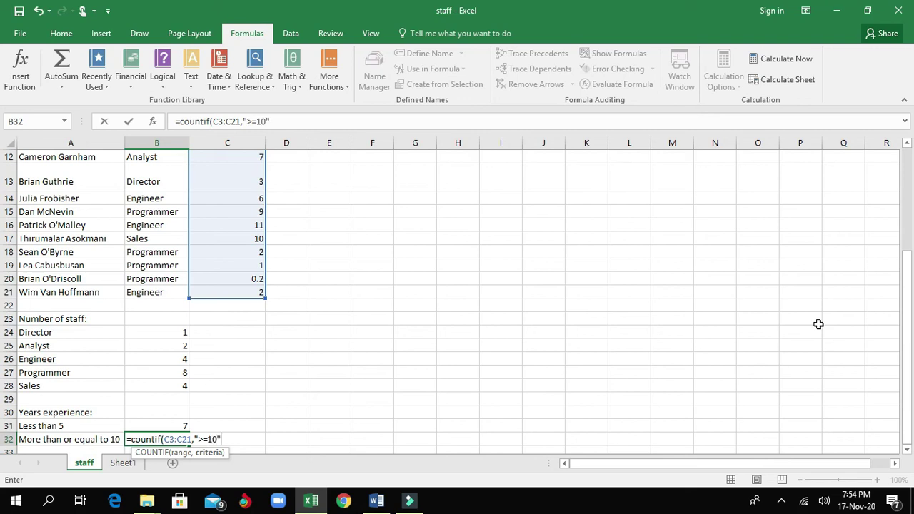
pyautogui.press('Return')
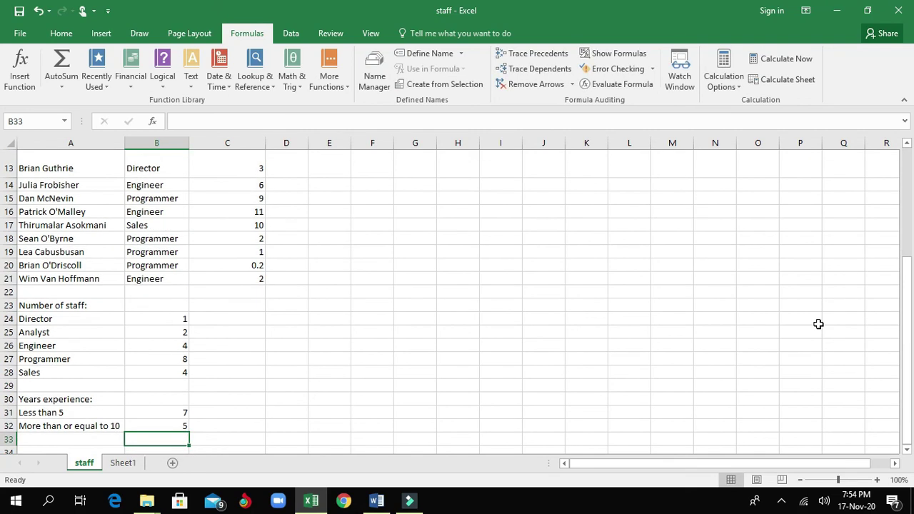
pyautogui.scroll(4, 303, 298)
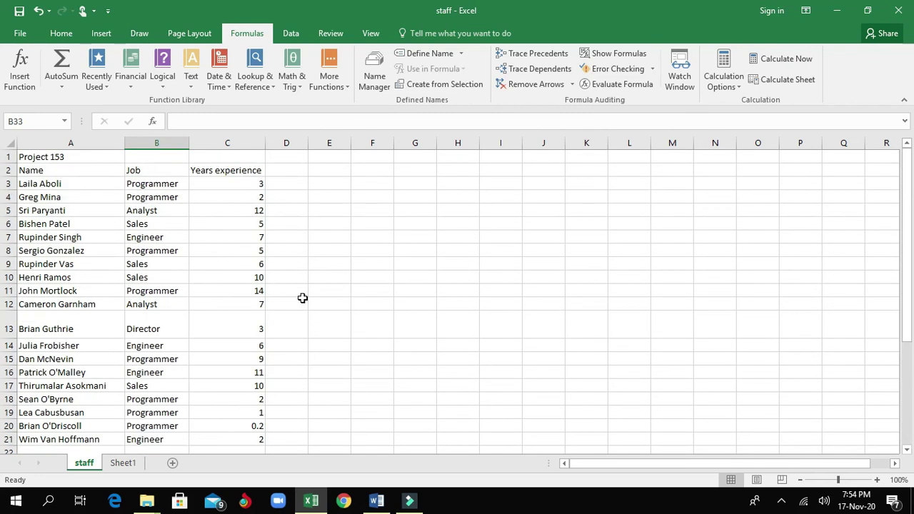
pyautogui.scroll(-5, 303, 298)
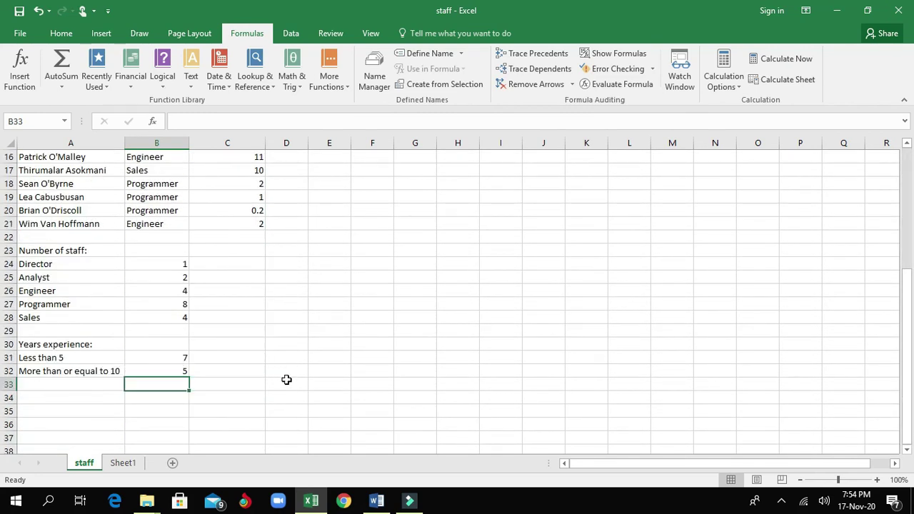
pyautogui.scroll(5, 277, 394)
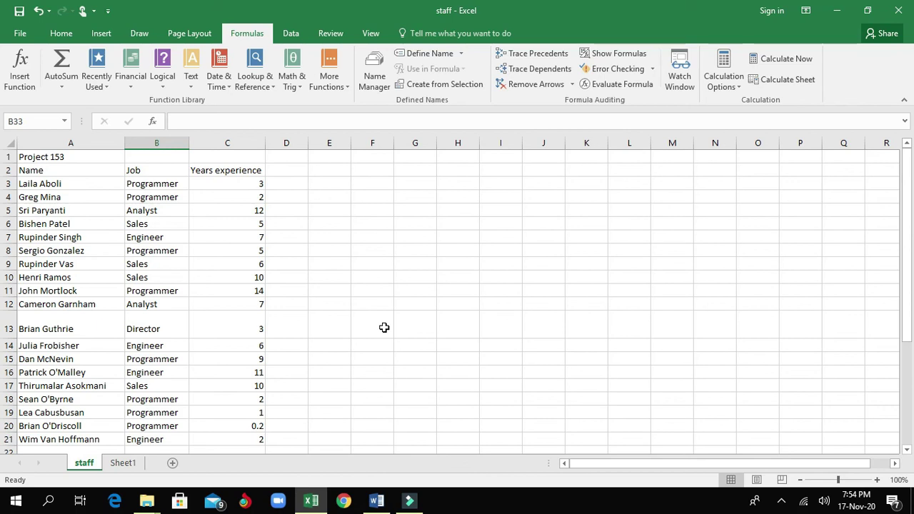
pyautogui.scroll(-5, 382, 329)
pyautogui.scroll(2, 384, 327)
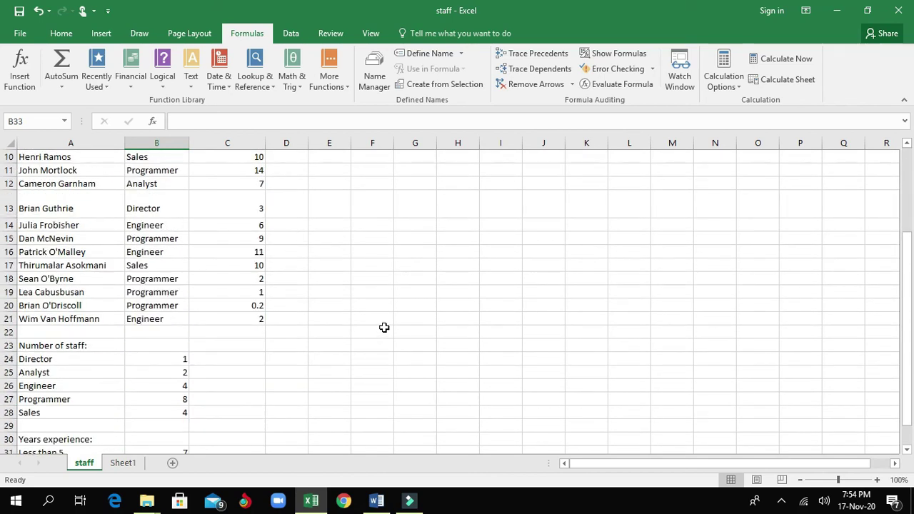
pyautogui.scroll(3, 384, 327)
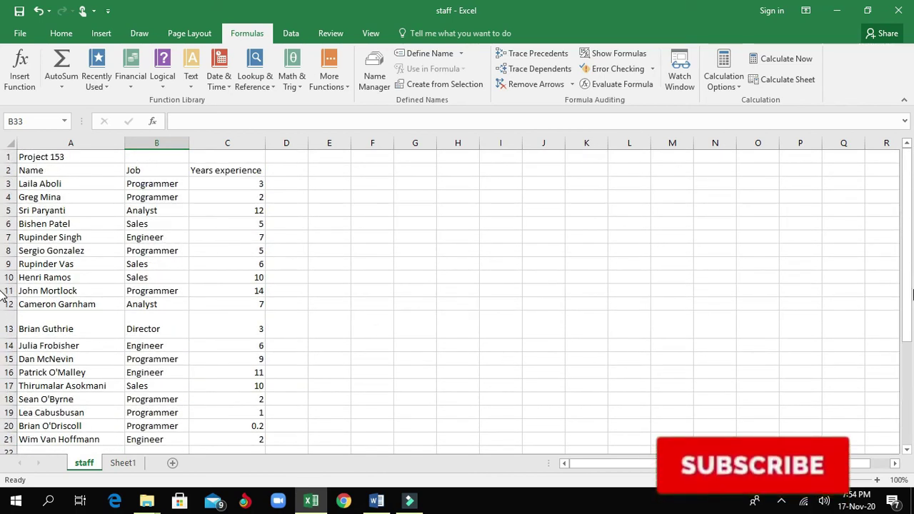
pyautogui.moveTo(907, 264); pyautogui.dragTo(907, 265)
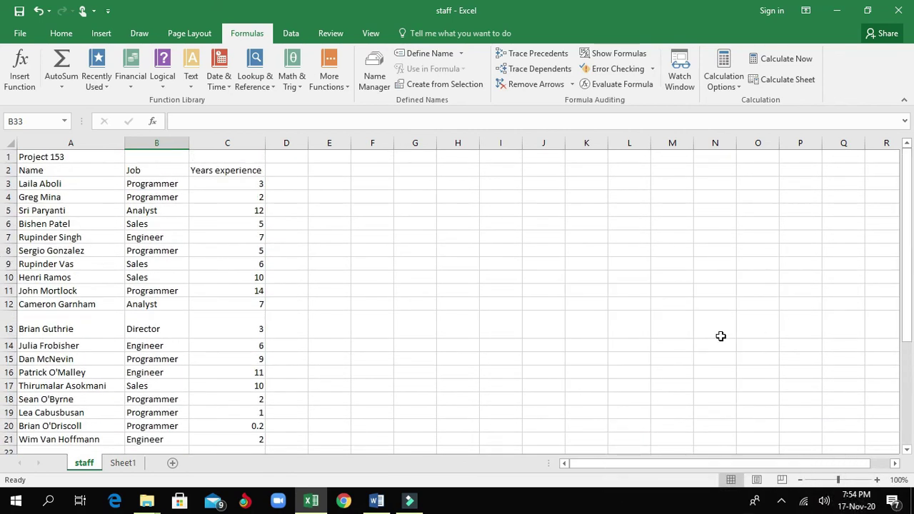